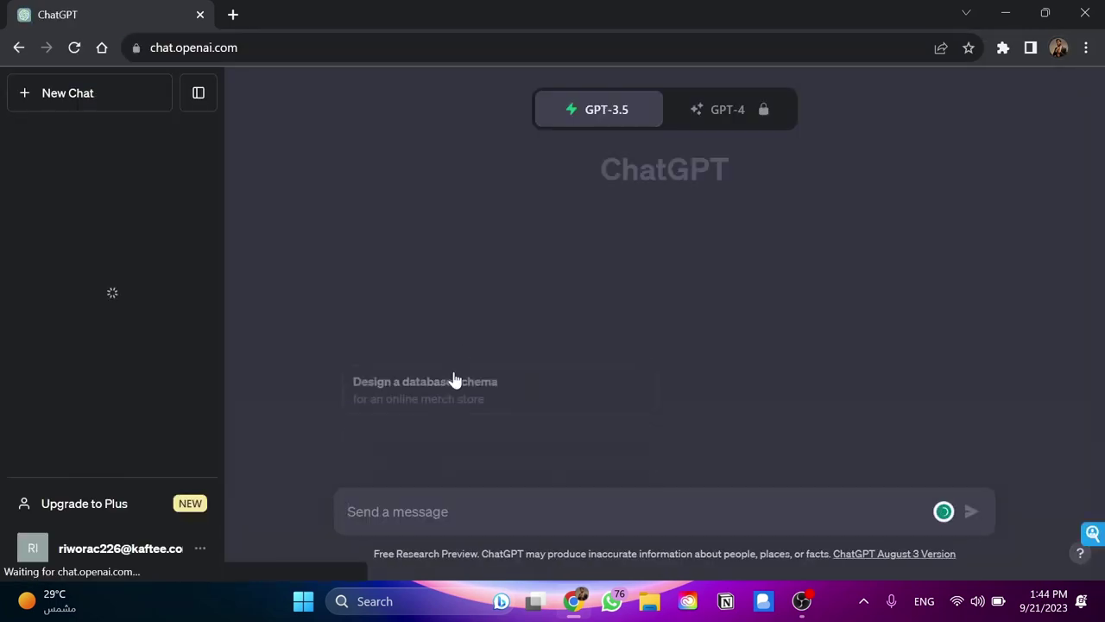
- Ask ChatGPT for 30 dog facts split into an Excel sheet, then review the numbered table
type("Gl")
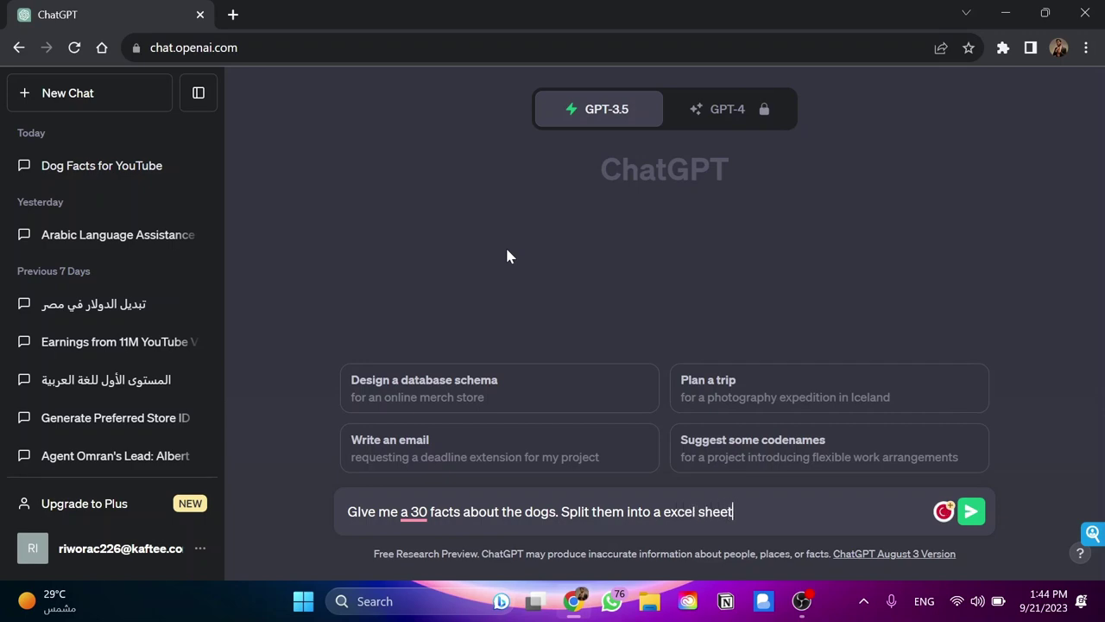
key("Return")
scroll(784, 397, "up", 5)
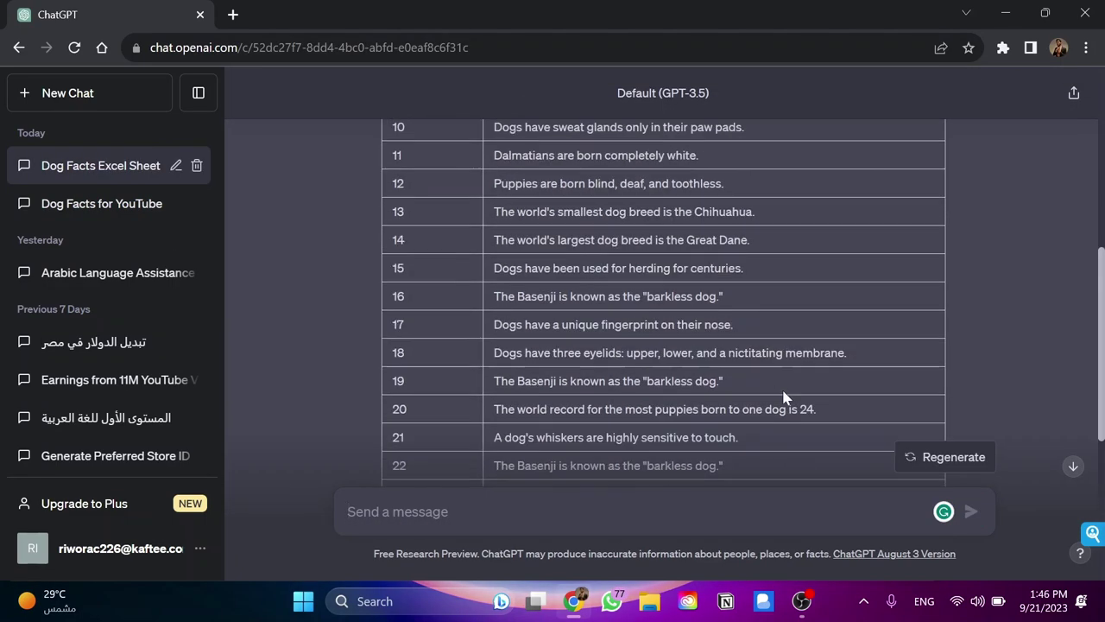
scroll(783, 397, "up", 3)
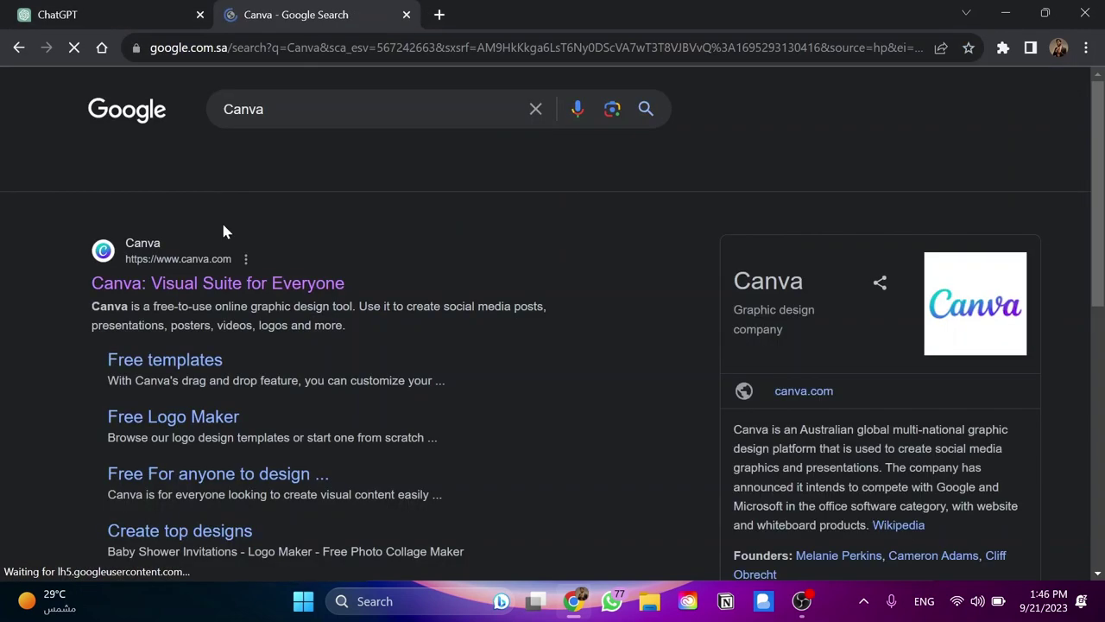
- Go to canva.com from Google and start a blank 'Mobile video' design
left_click(197, 283)
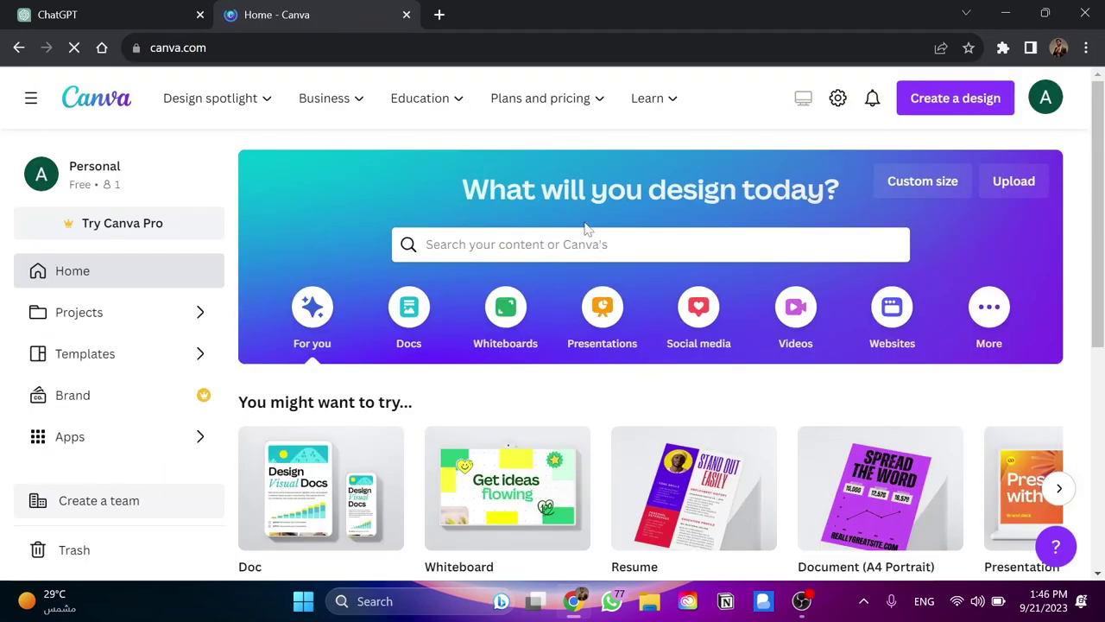
left_click(604, 244)
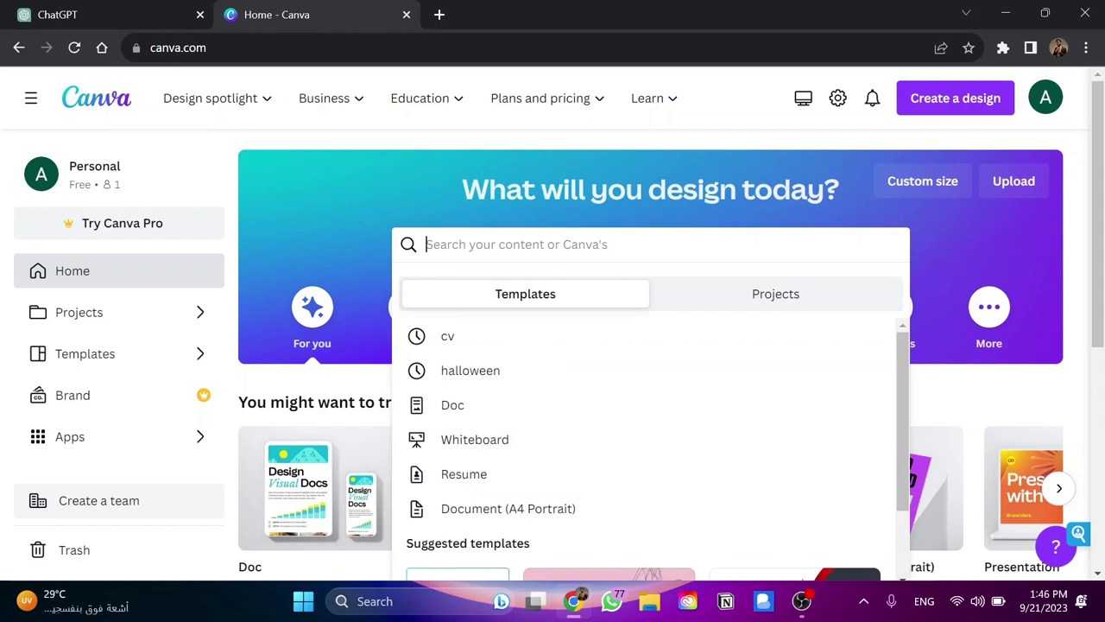
type("Mobile video")
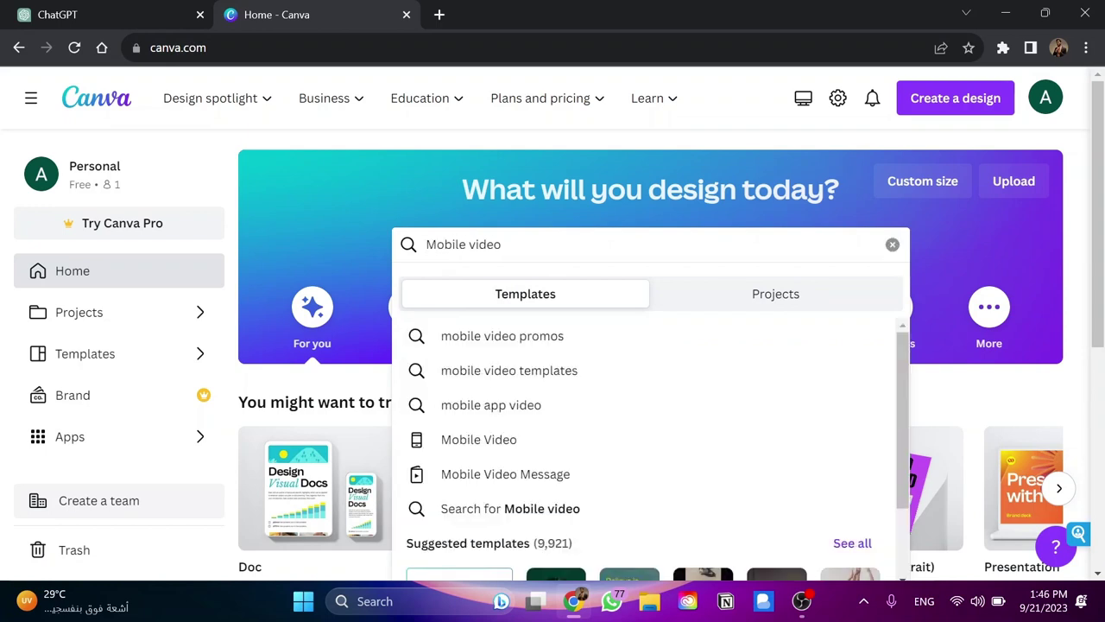
left_click(497, 450)
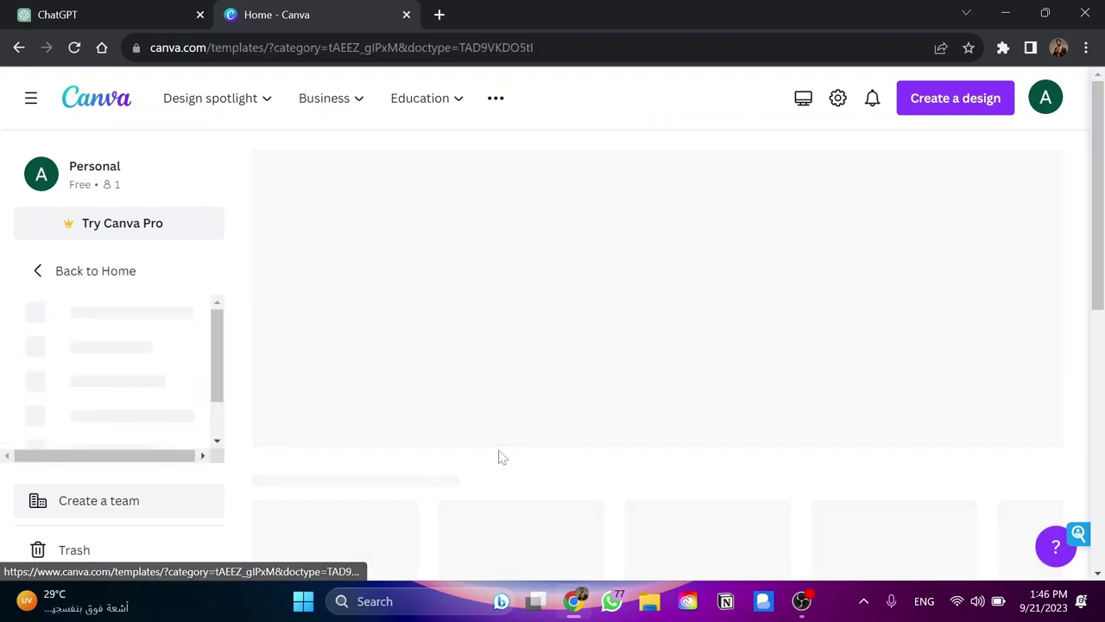
scroll(591, 328, "down", 10)
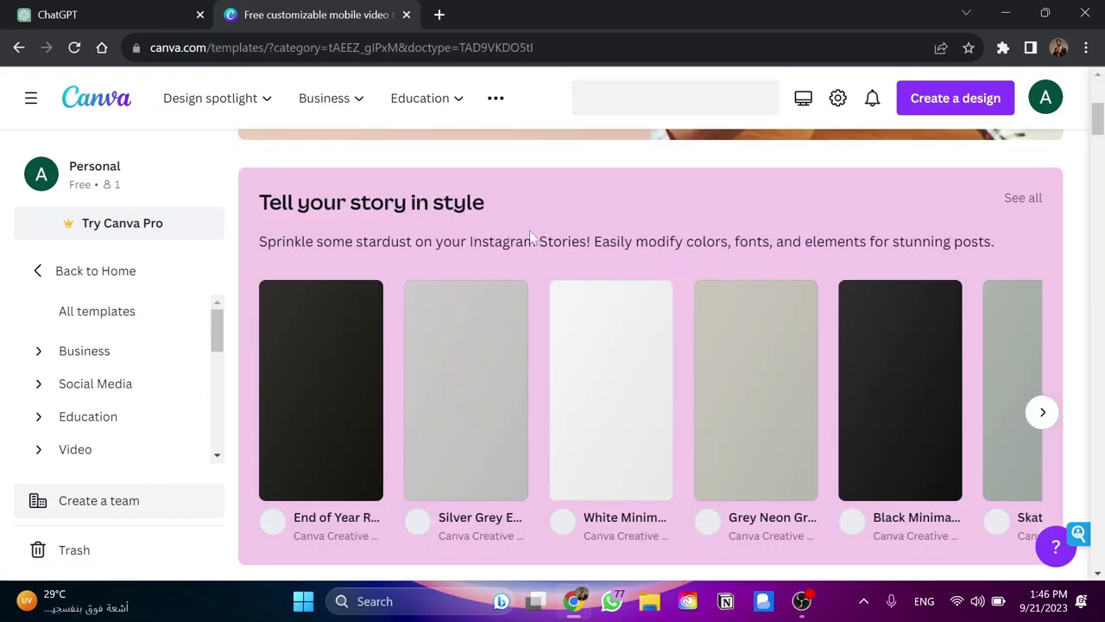
scroll(562, 414, "down", 4)
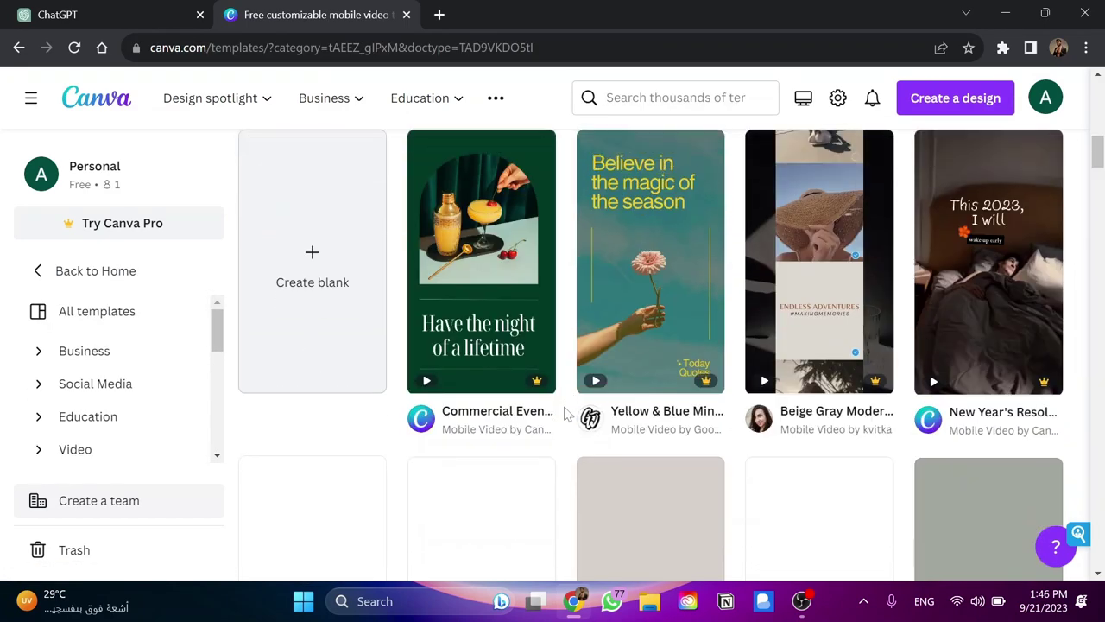
scroll(637, 449, "down", 1)
scroll(311, 285, "up", 2)
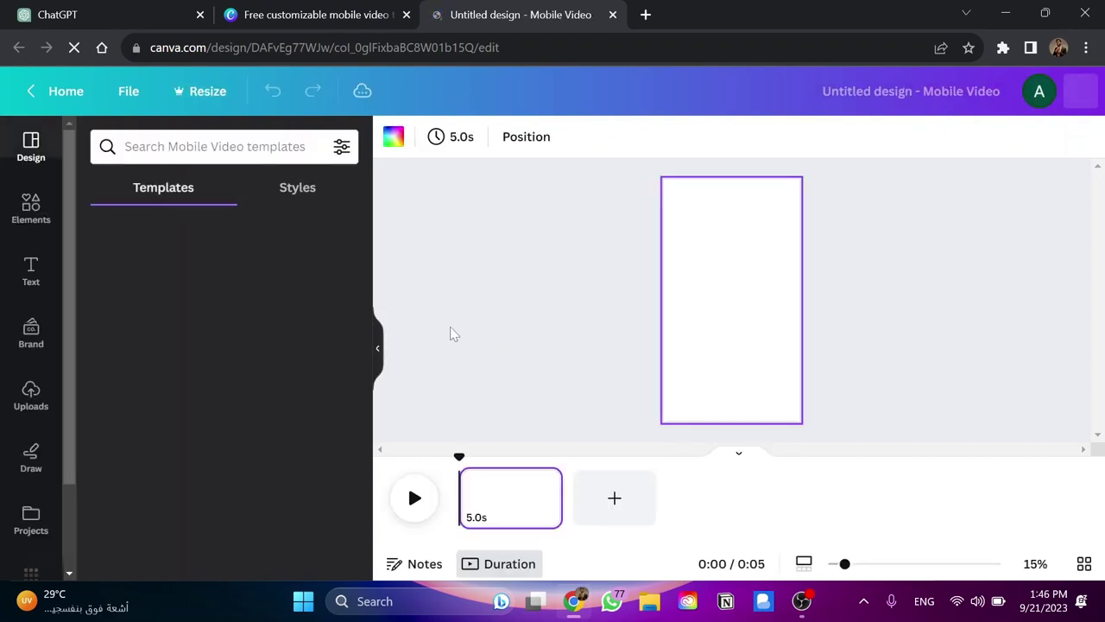
- Apply the first page of the brown Support Black-Owned Skincare reel template to the video
scroll(294, 369, "down", 10)
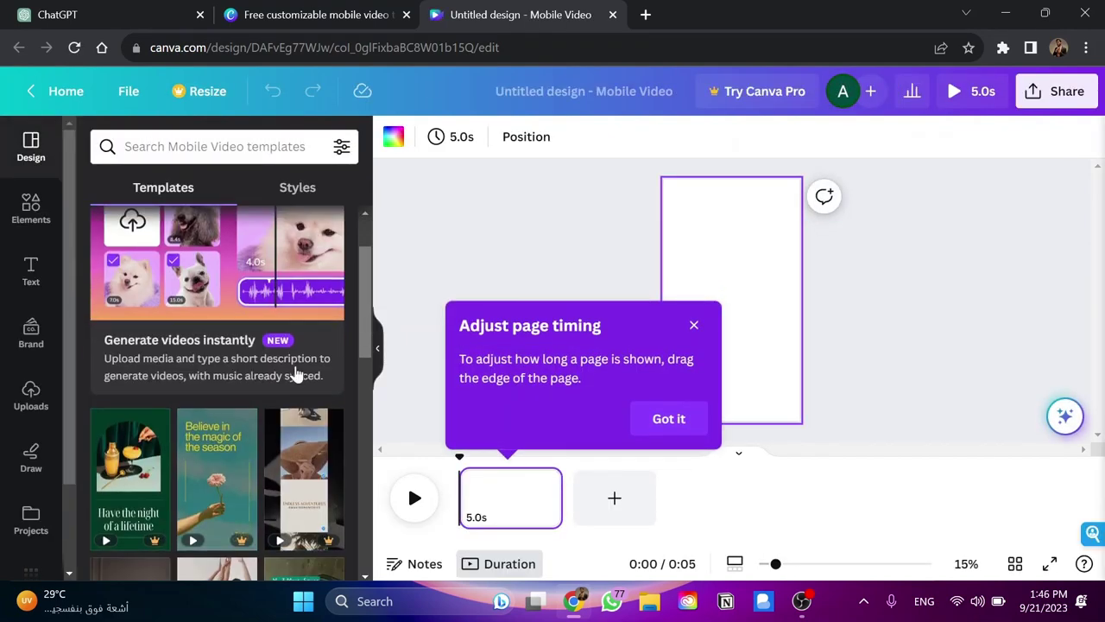
scroll(200, 425, "down", 2)
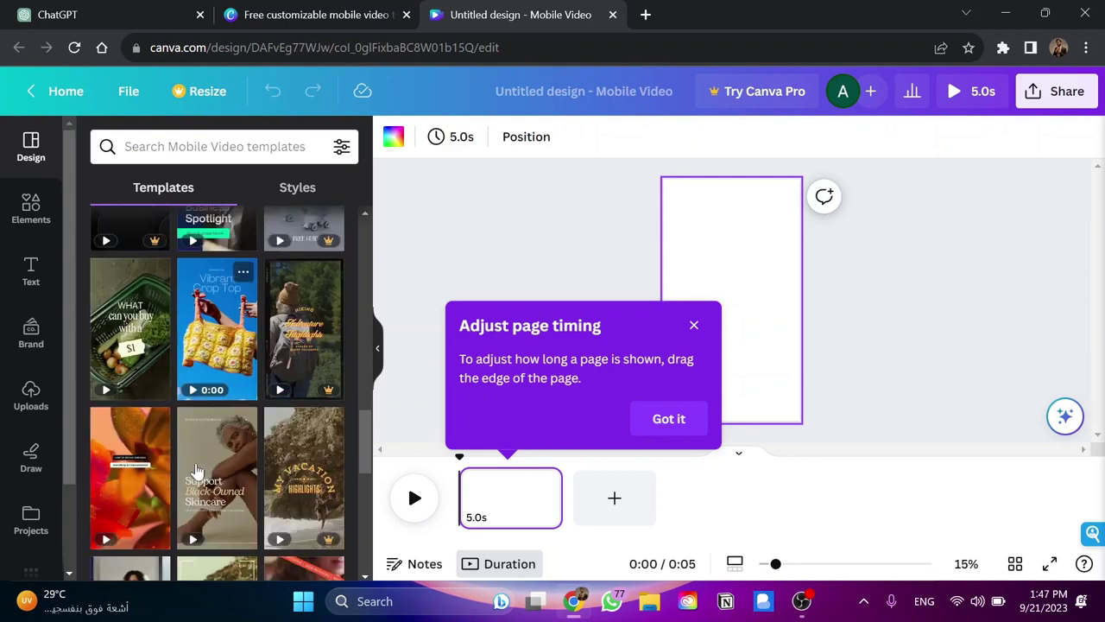
scroll(218, 430, "down", 1)
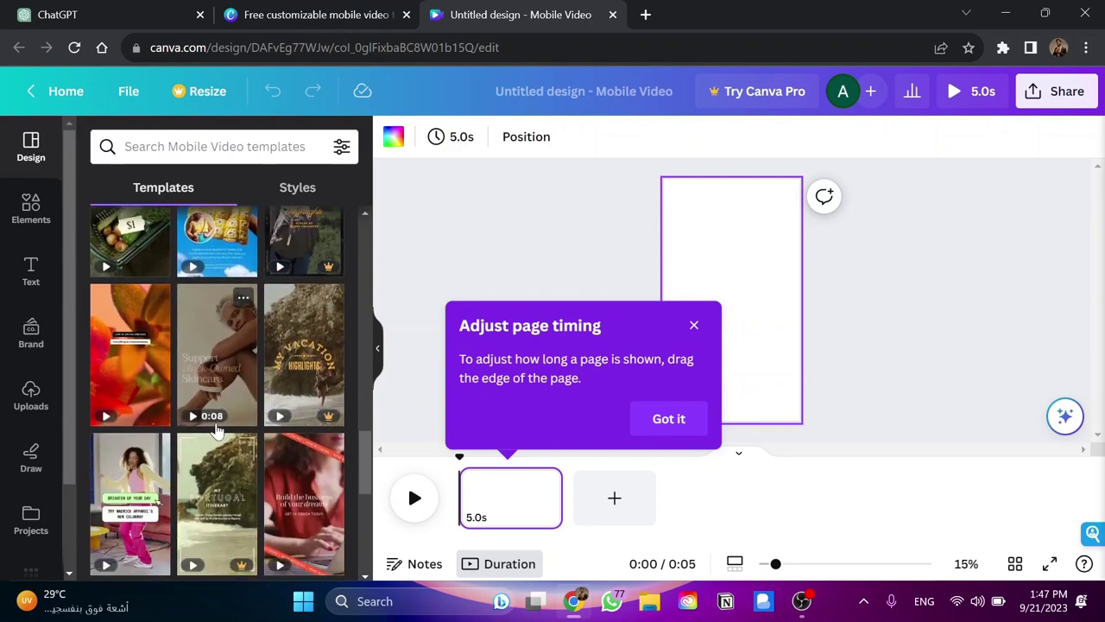
left_click(200, 346)
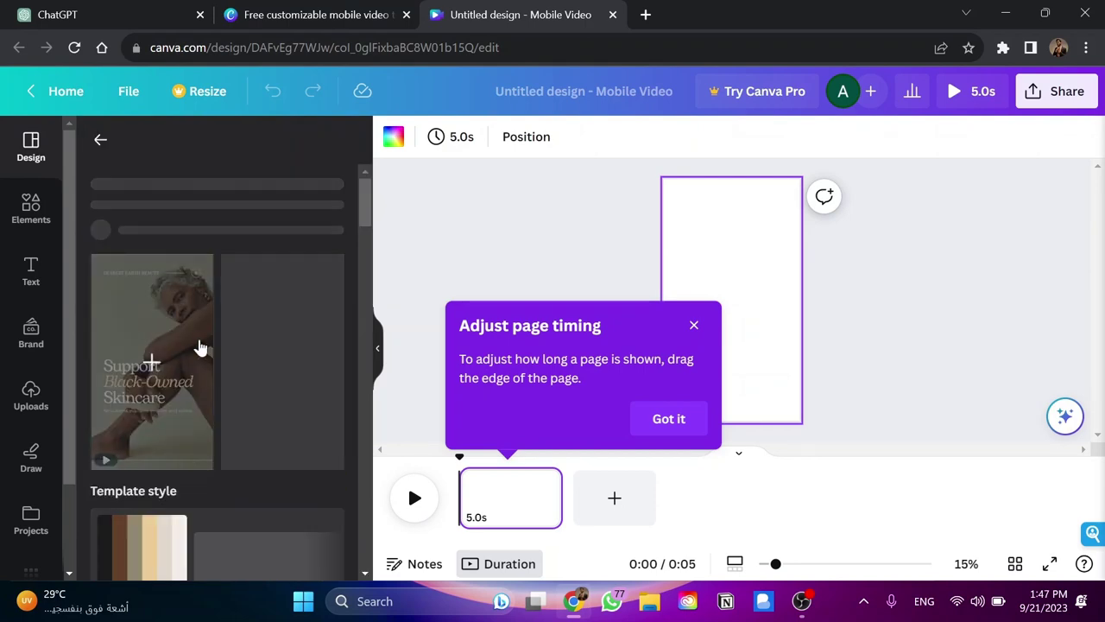
left_click(154, 487)
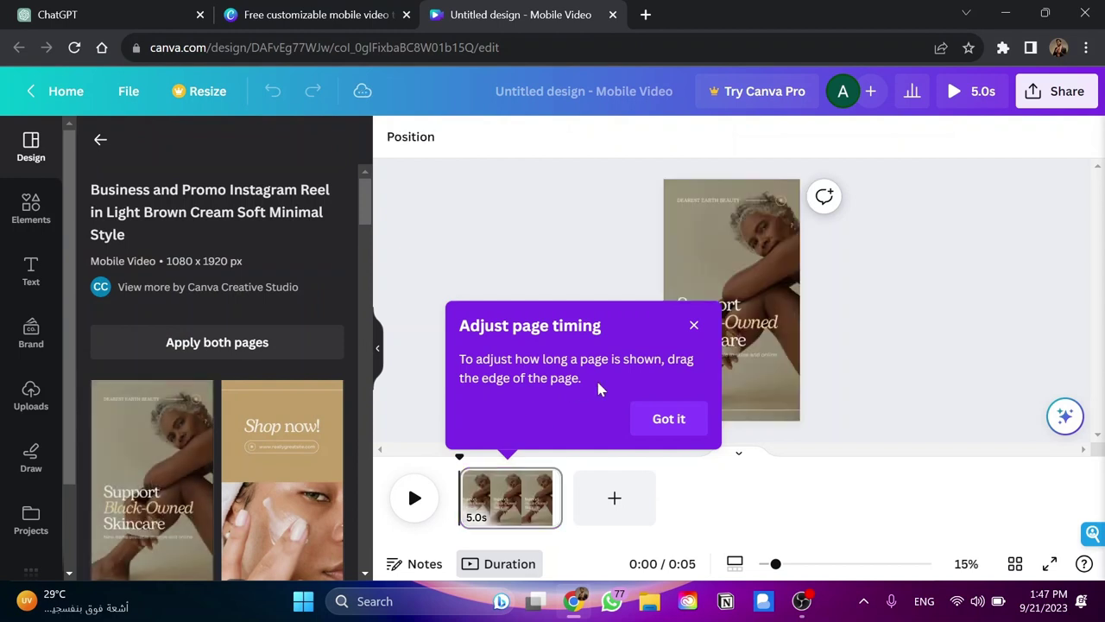
- Raise the headline and delete the template's small top and bottom caption texts
left_click(661, 419)
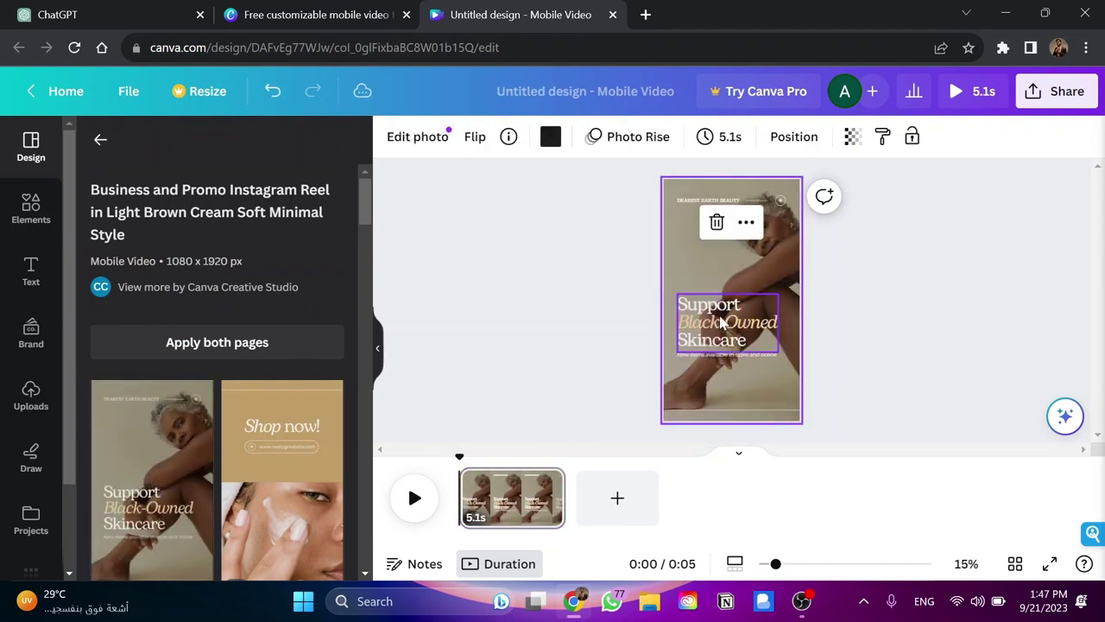
left_click_drag(722, 322, 724, 252)
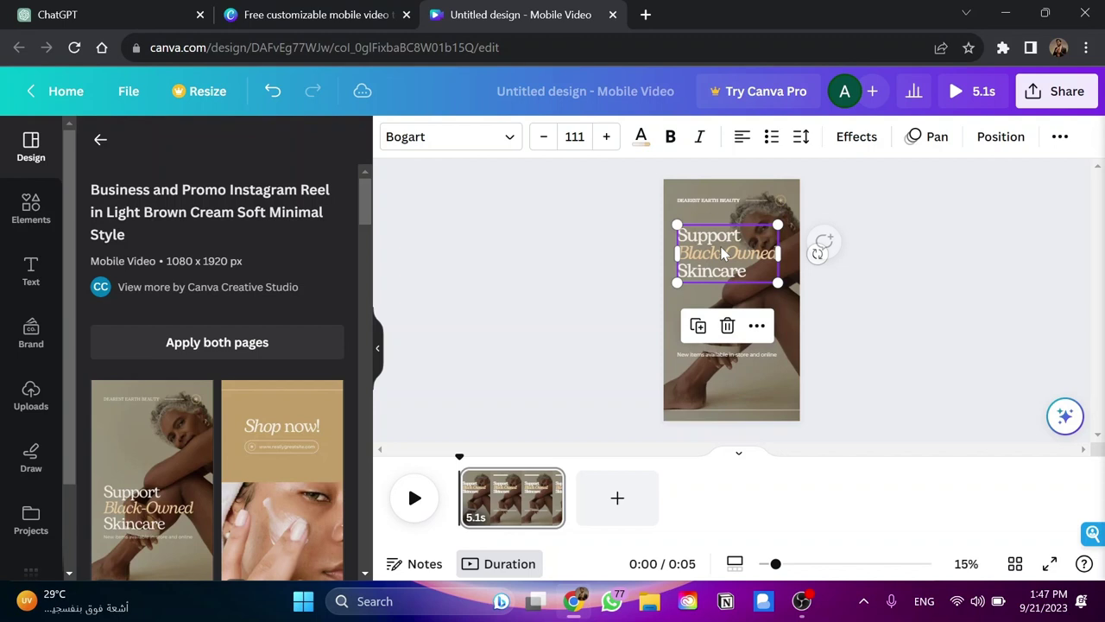
left_click(713, 202)
left_click(713, 207)
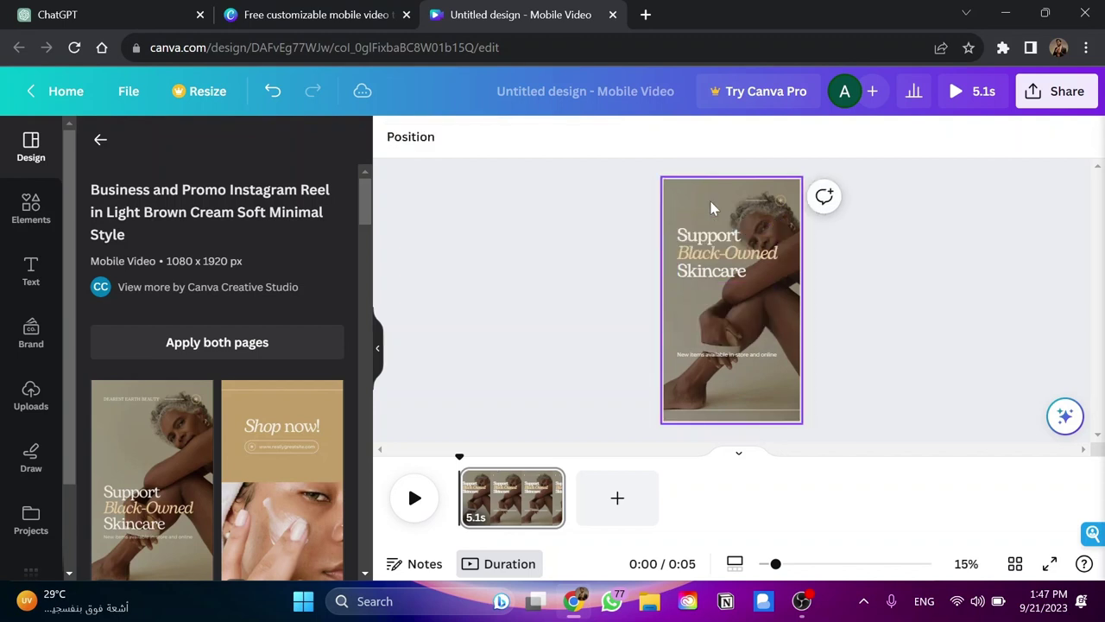
left_click(731, 358)
key("Delete")
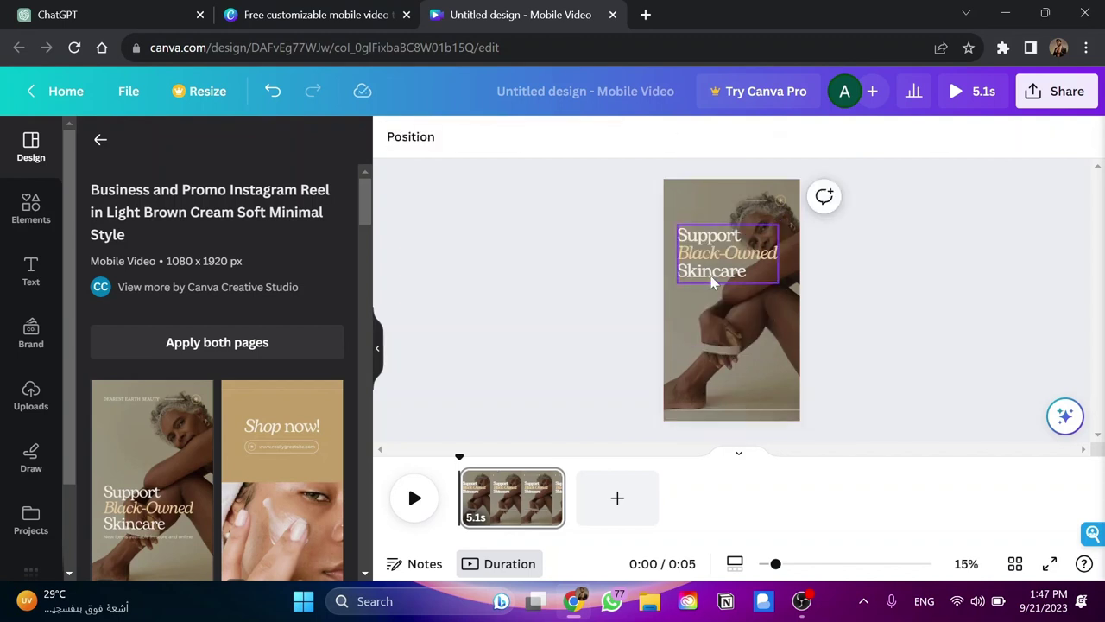
- Stack three copies of the headline with Ctrl+D, then select fact 1 in ChatGPT
left_click(712, 282)
key("ctrl+d")
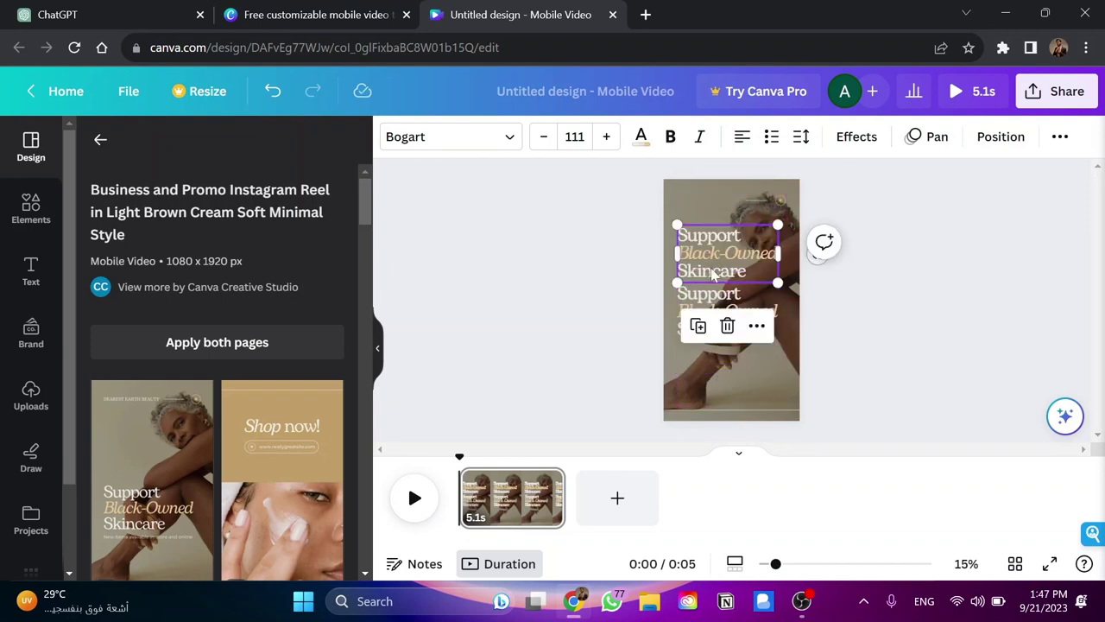
left_click_drag(712, 261, 713, 231)
left_click(712, 318)
key("ctrl+d")
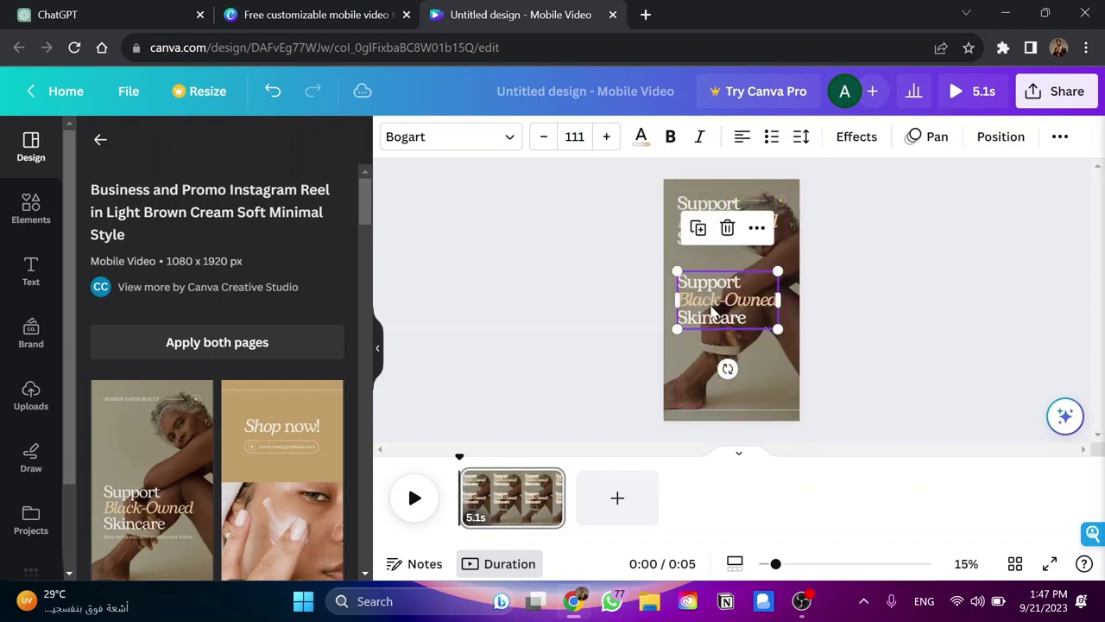
mouse_move(712, 318)
left_mouse_down()
mouse_move(718, 272)
mouse_move(716, 372)
left_mouse_up()
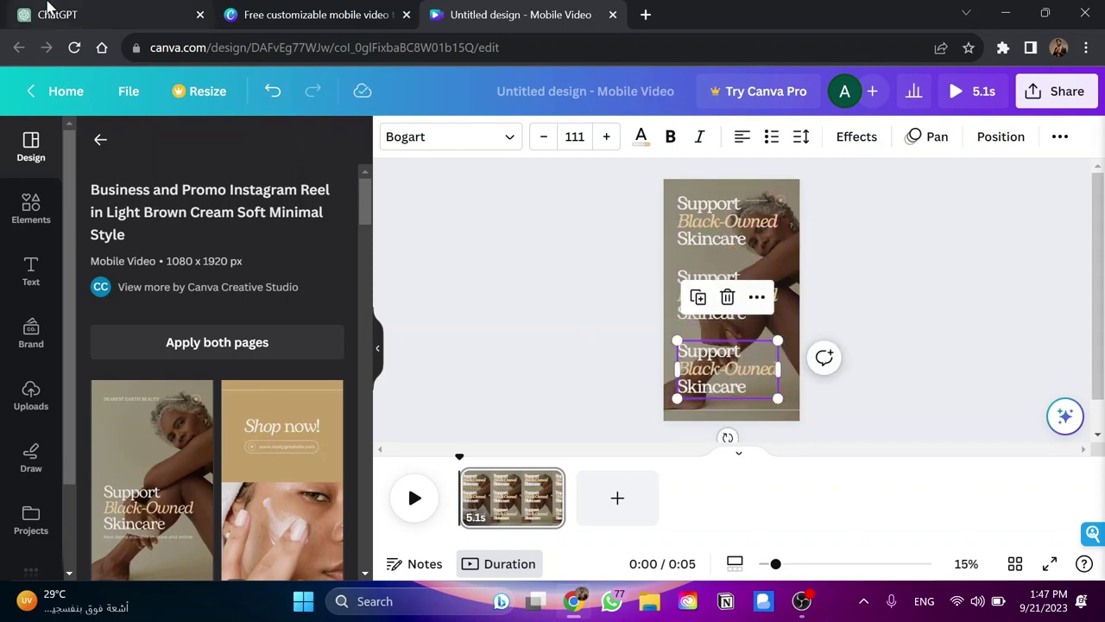
left_click(43, 10)
left_click_drag(494, 231, 736, 231)
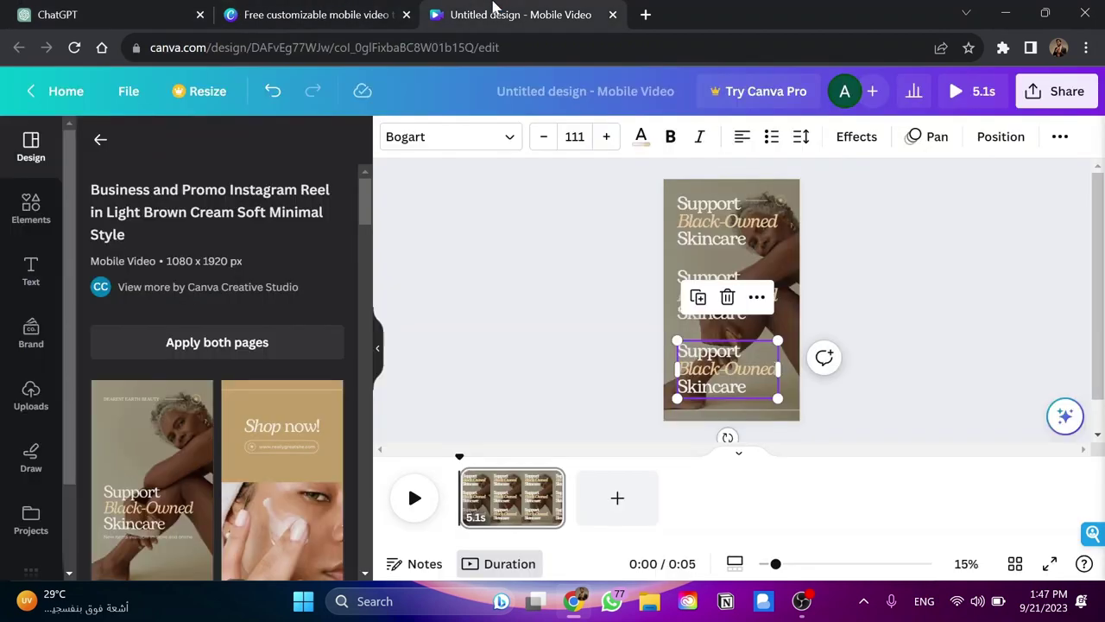
- Retitle the top headline 'Fact 1' and paste 'Dogs belong to the Canidae family of animals.' below it
left_click(510, 15)
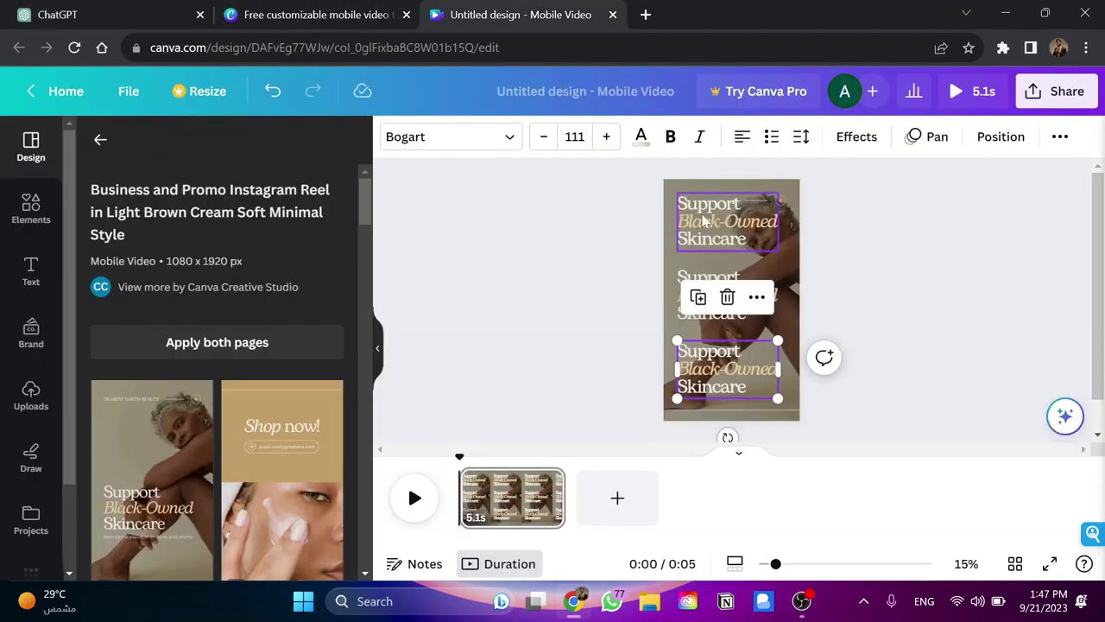
double_click(708, 214)
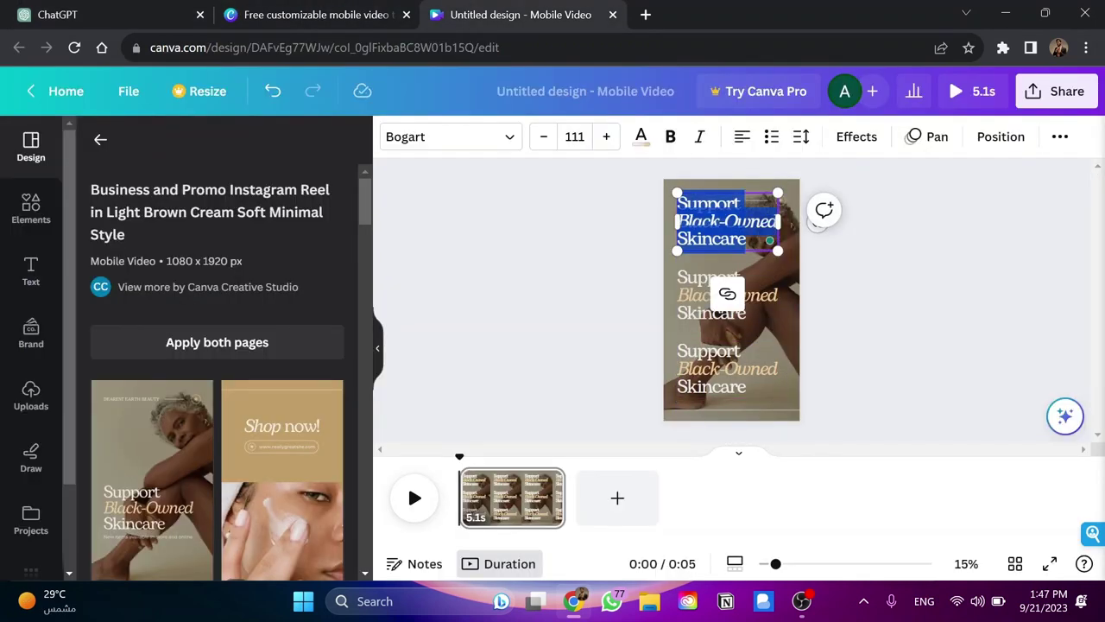
type("Fact 1")
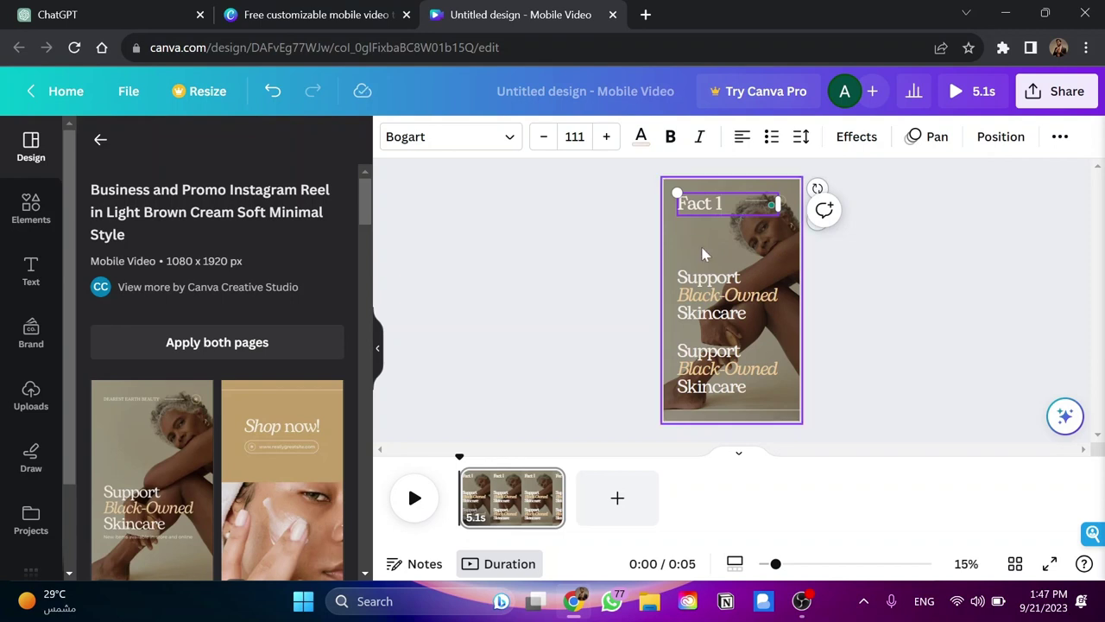
double_click(726, 295)
key("ctrl+v")
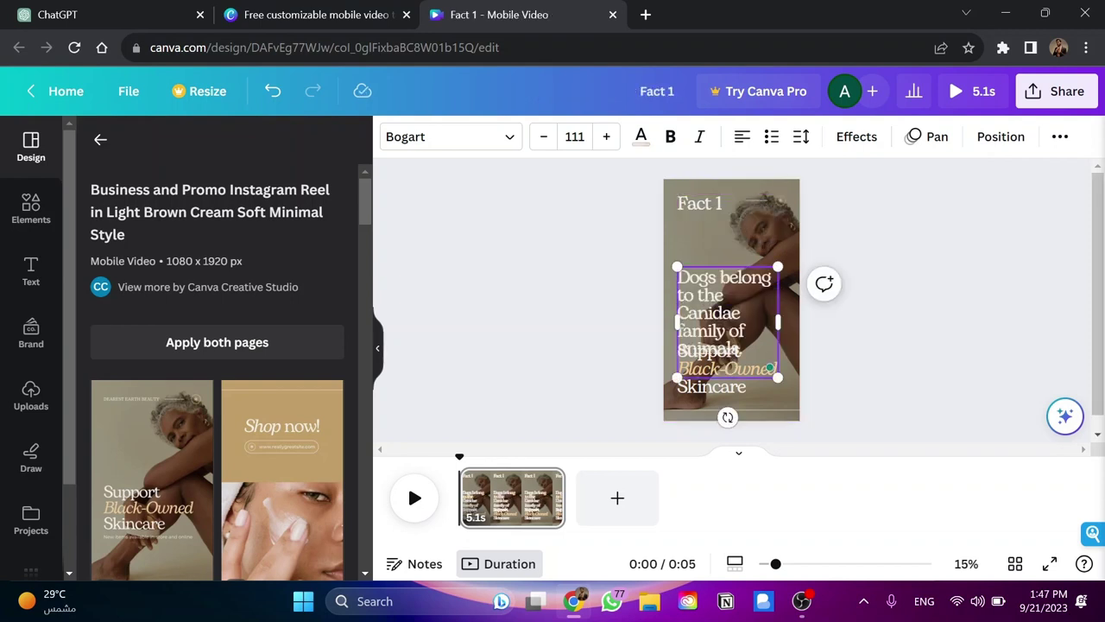
- Delete the leftover headline copy and move the fact and 'Fact 1' title closer together
left_click(616, 351)
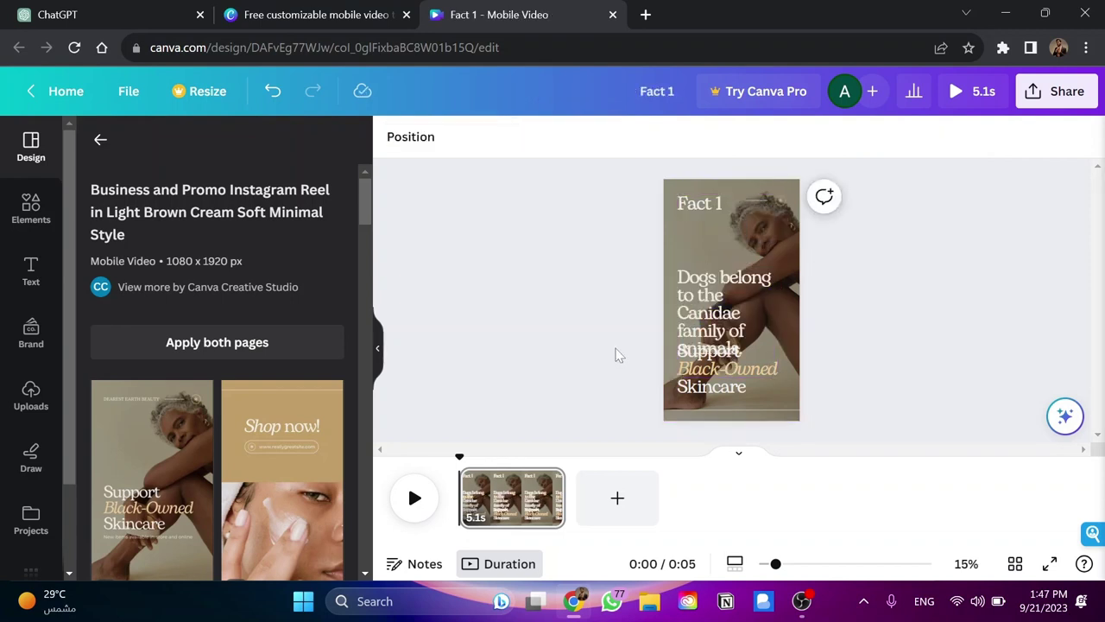
left_click(723, 397)
key("Delete")
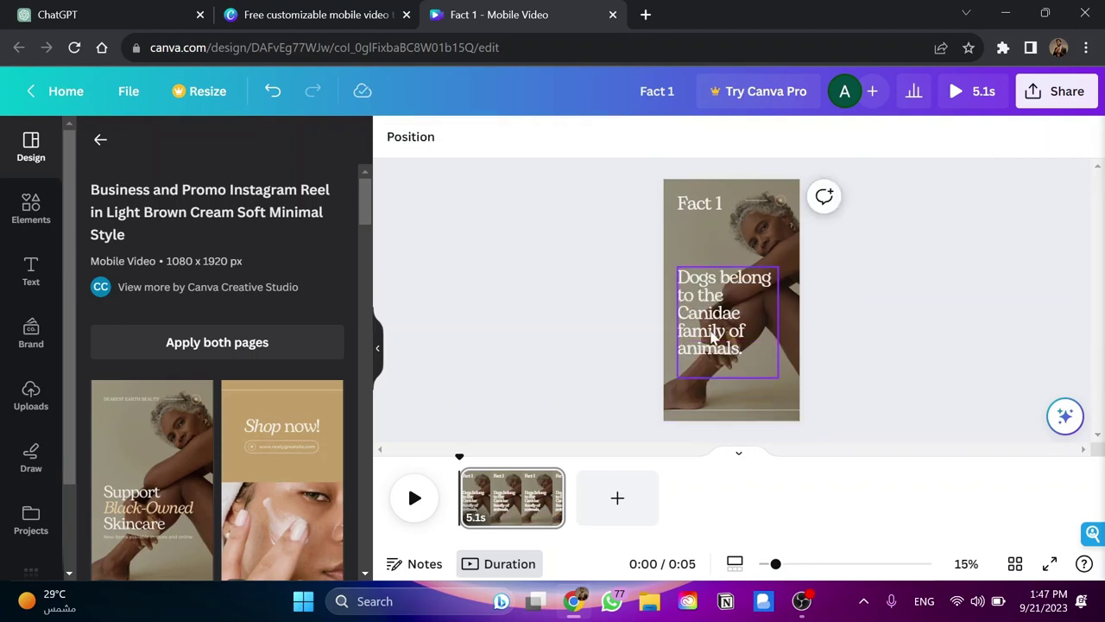
left_click(709, 323)
left_click_drag(709, 323, 708, 313)
left_click_drag(699, 204, 700, 238)
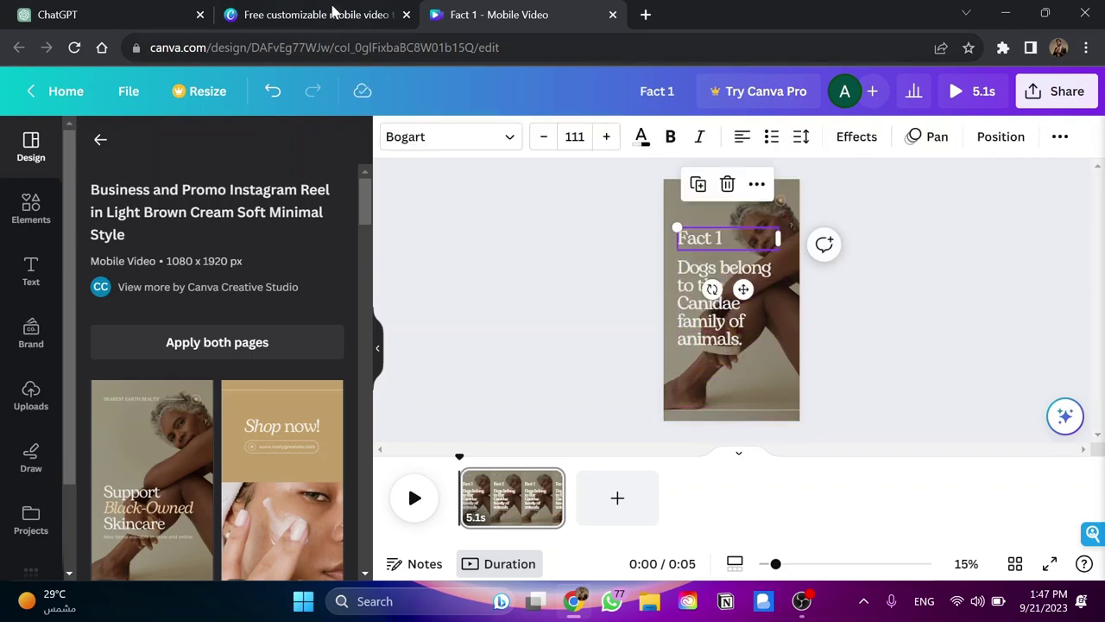
- Select the entire dog-facts table answer in ChatGPT
left_click(130, 7)
left_click(486, 264)
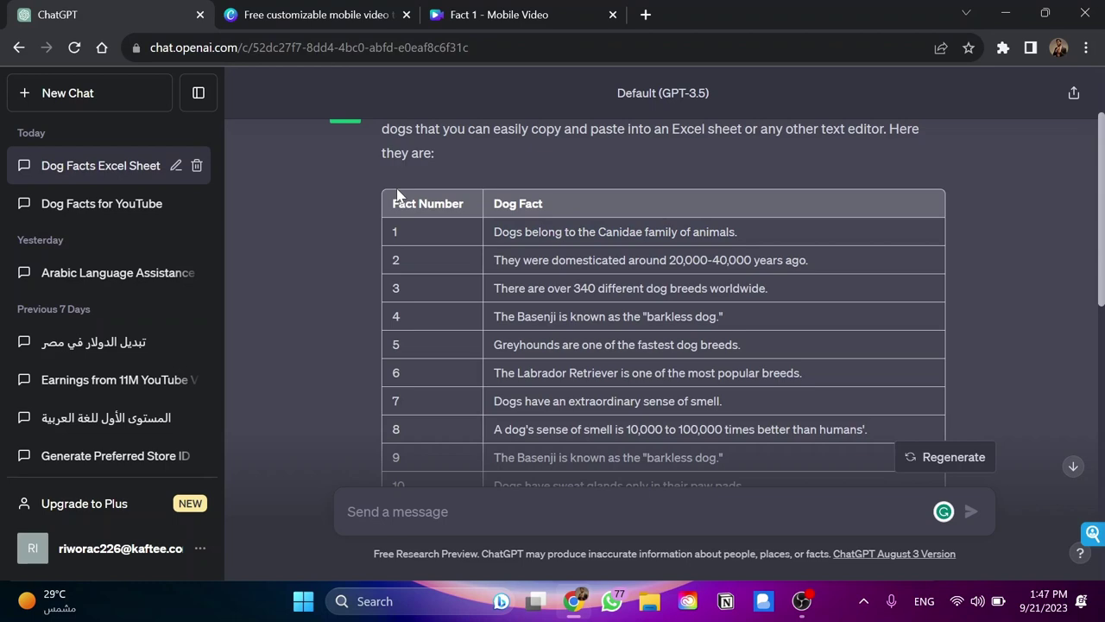
mouse_move(392, 204)
left_mouse_down()
mouse_move(638, 431)
mouse_move(673, 552)
mouse_move(897, 405)
mouse_move(764, 371)
mouse_move(779, 340)
left_mouse_up()
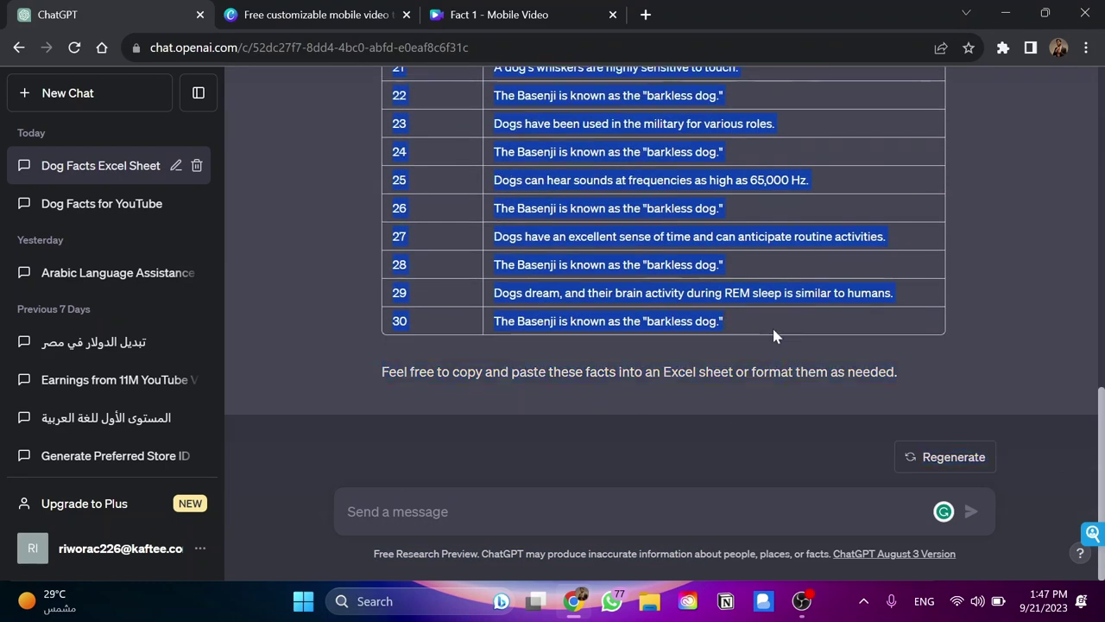
left_click(279, 13)
left_click(520, 11)
left_click_drag(521, 10, 311, 14)
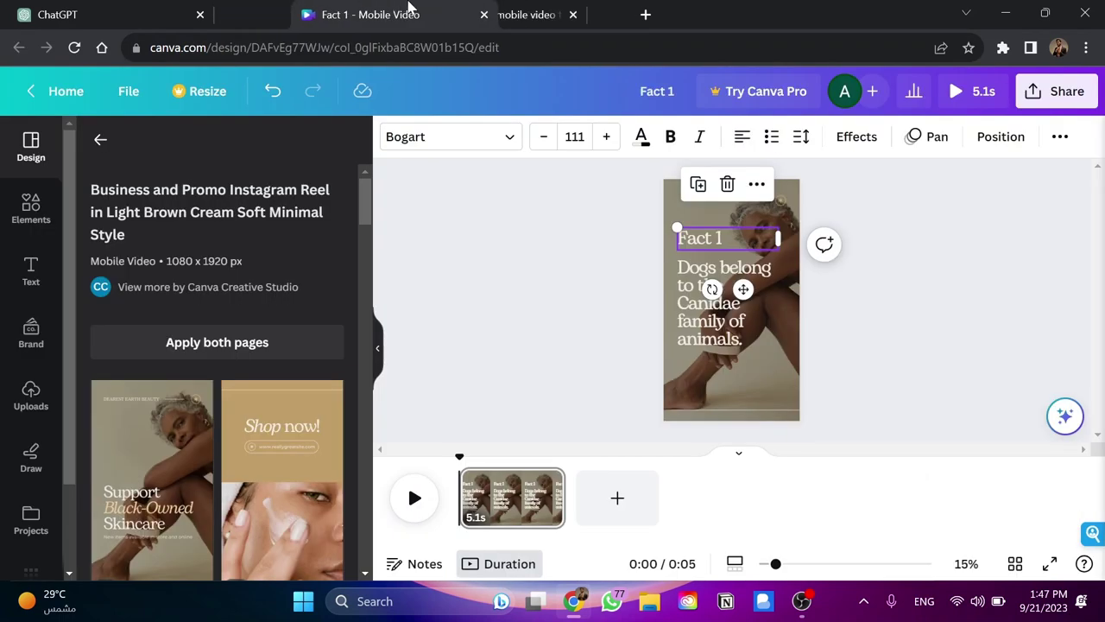
scroll(40, 369, "down", 2)
left_click(31, 162)
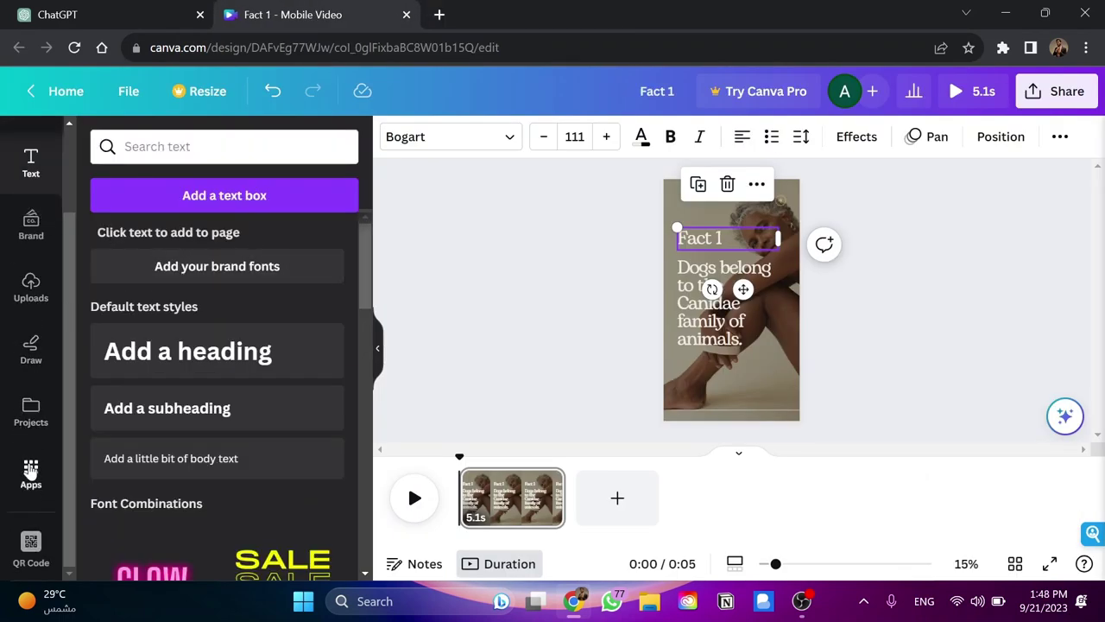
left_click(30, 470)
type("bulk")
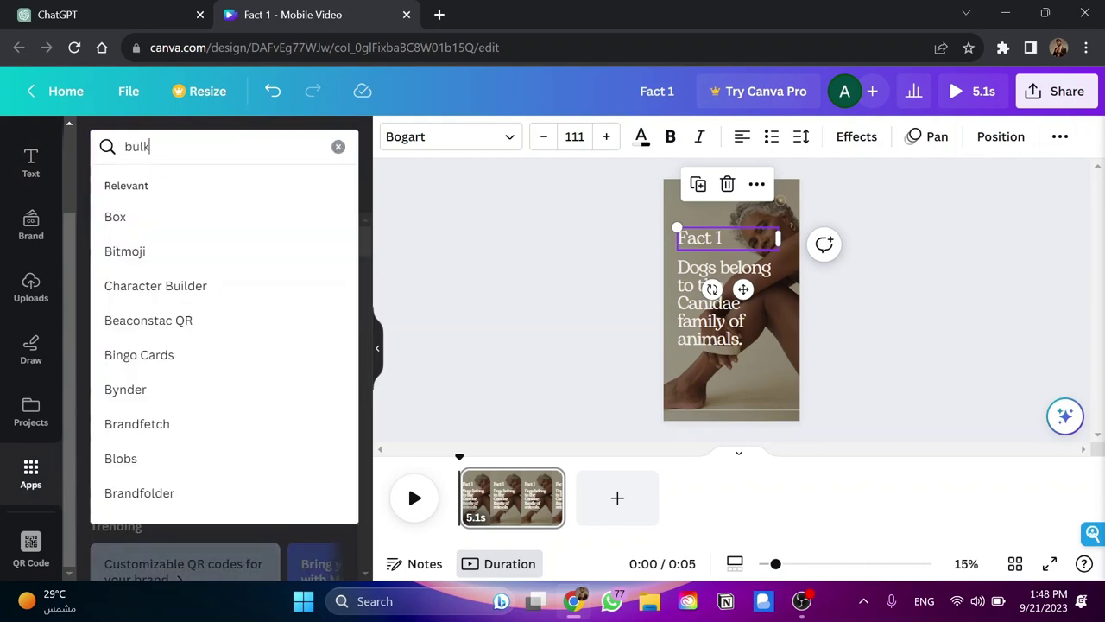
key("Return")
left_click(118, 216)
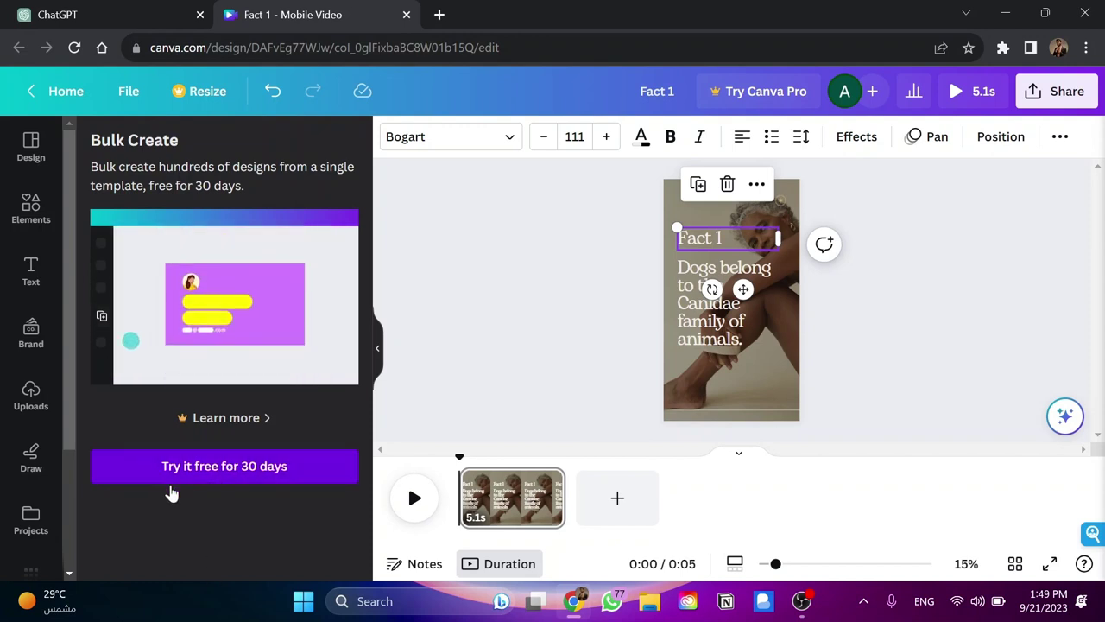
- Add the template's 'Shop now!' page as a new page after Fact 1
left_click(39, 138)
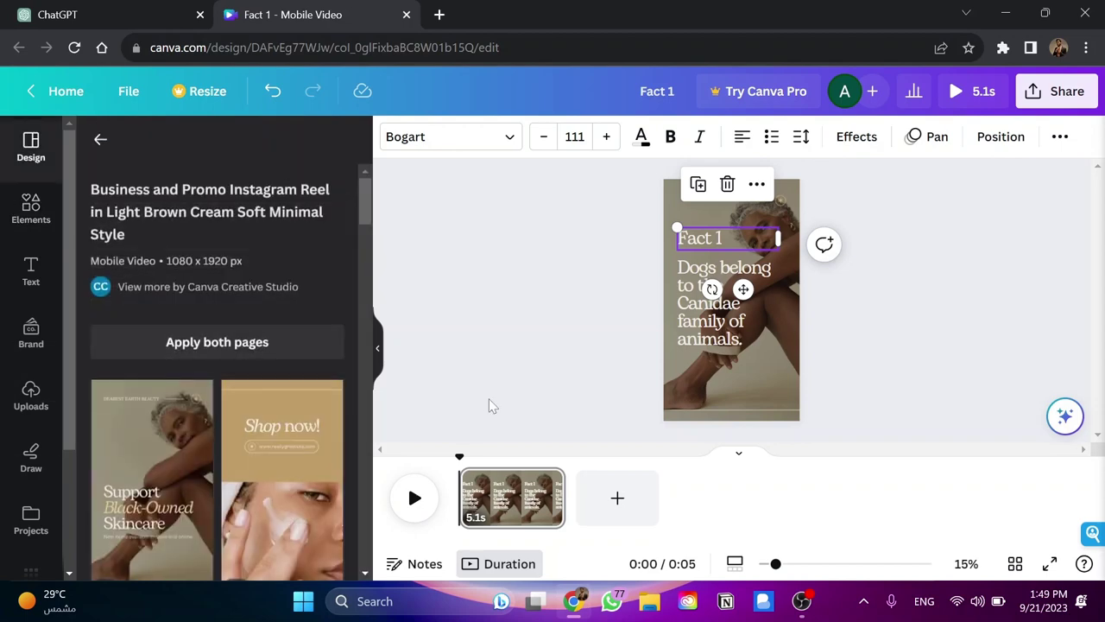
left_click(712, 362)
scroll(295, 464, "down", 2)
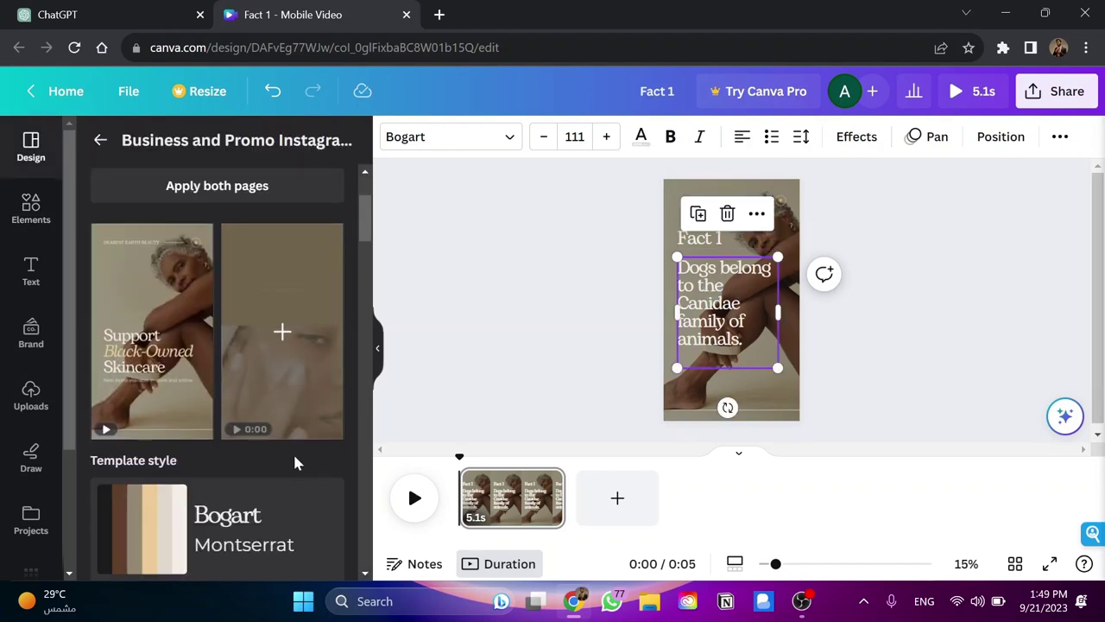
left_click(282, 328)
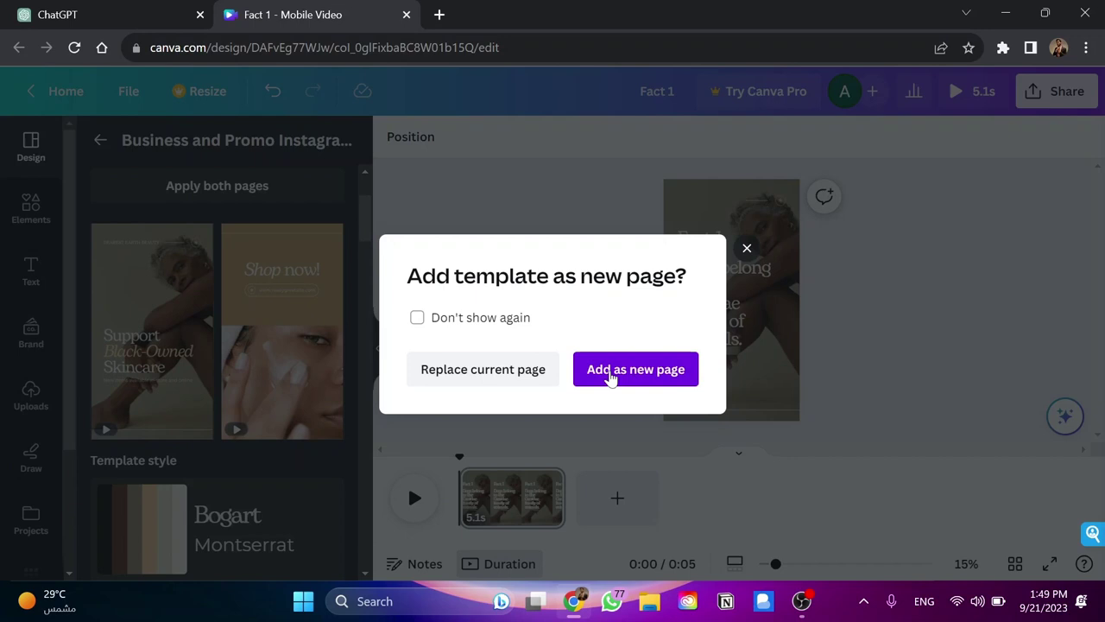
left_click(610, 375)
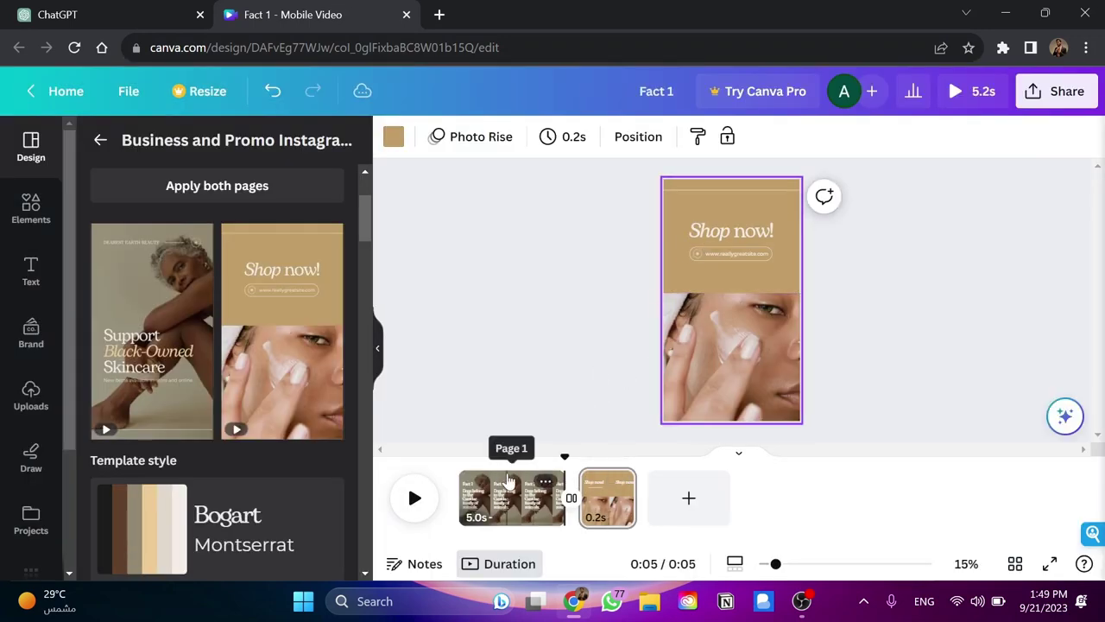
left_click(499, 503)
- Review the dog-facts table in ChatGPT, clearing its text selection
left_click(75, 10)
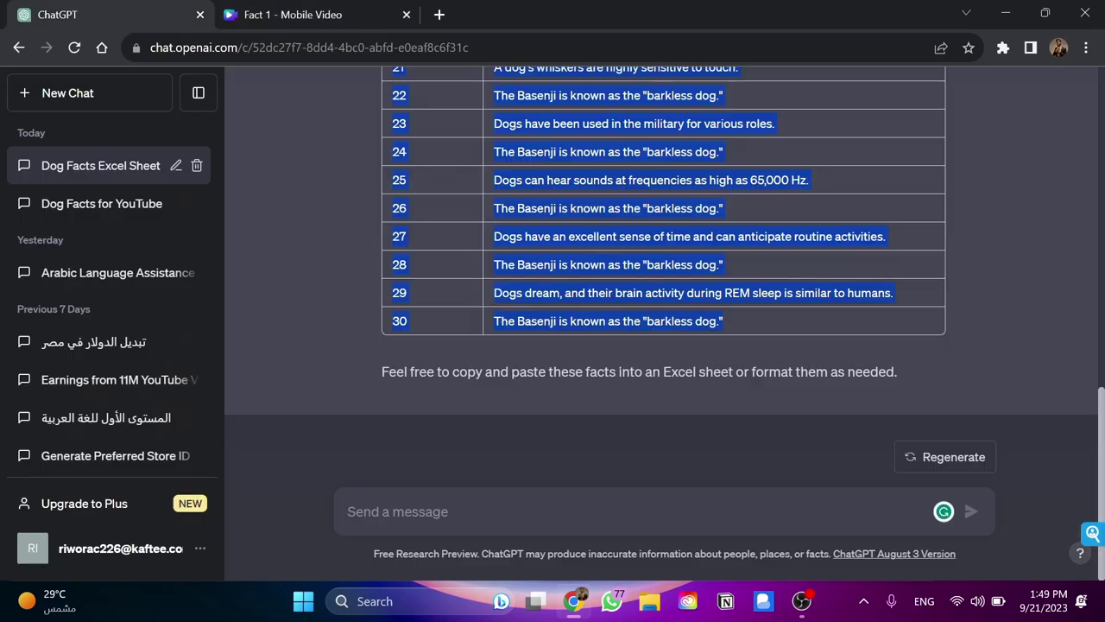
scroll(493, 323, "up", 4)
scroll(501, 288, "up", 5)
left_click(511, 293)
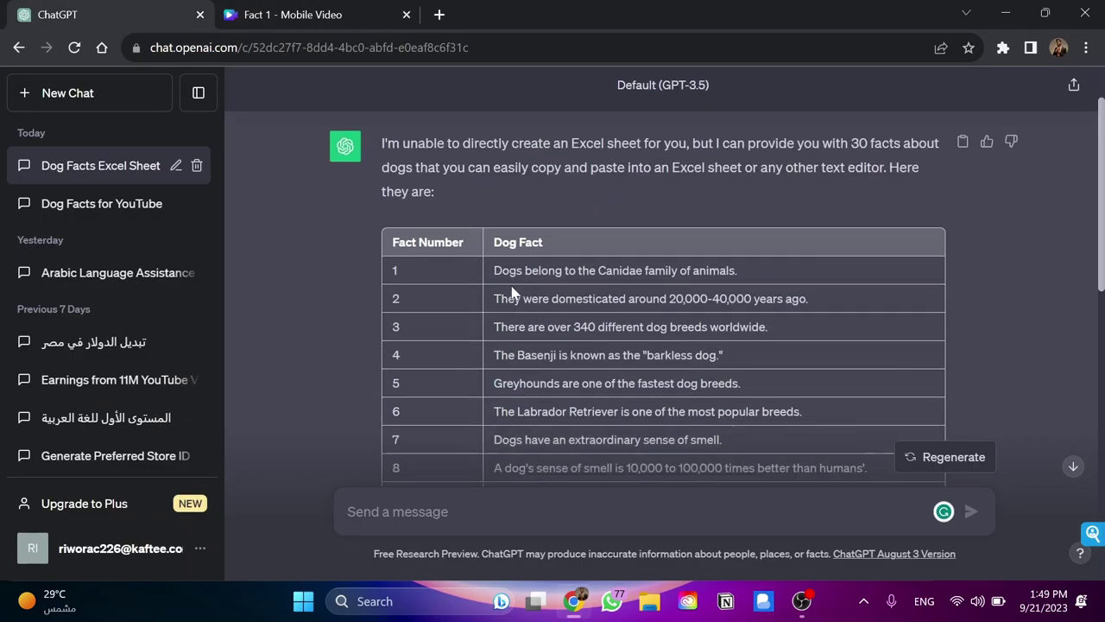
scroll(511, 294, "down", 5)
scroll(512, 294, "up", 2)
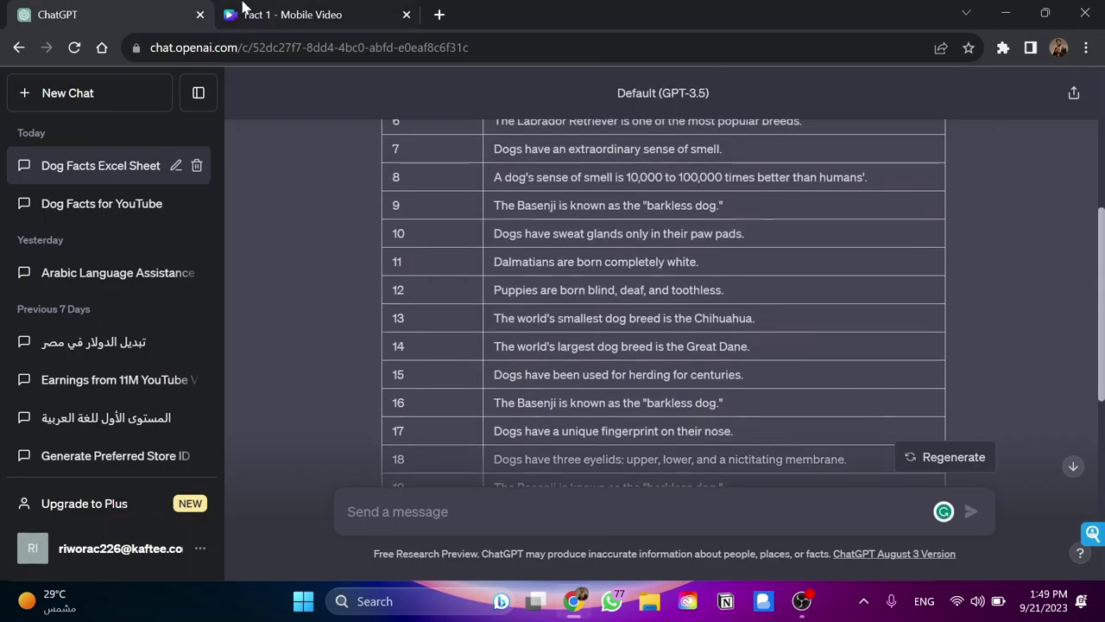
left_click(242, 8)
- Bring up the timeline options for the second 'Shop now!' page, then dismiss them
scroll(265, 328, "down", 5)
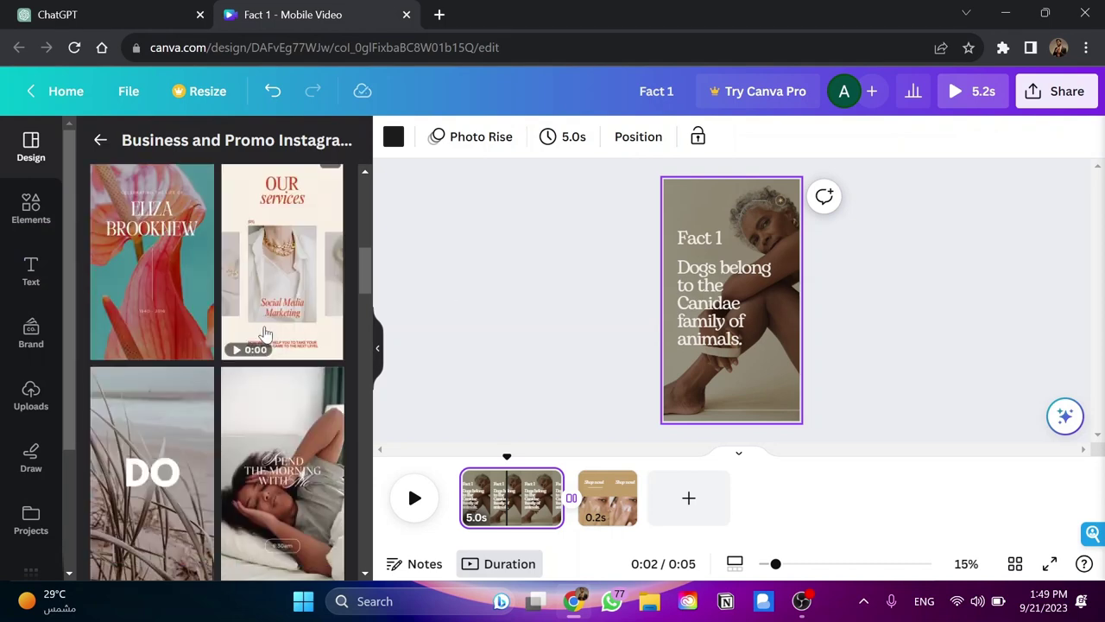
scroll(266, 334, "down", 3)
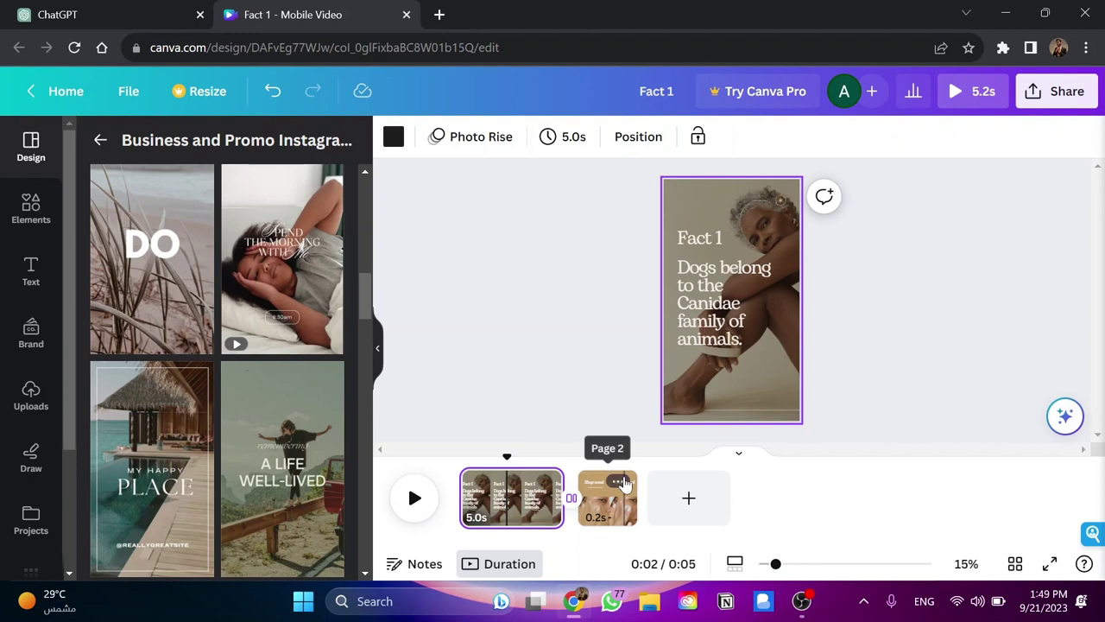
right_click(599, 492)
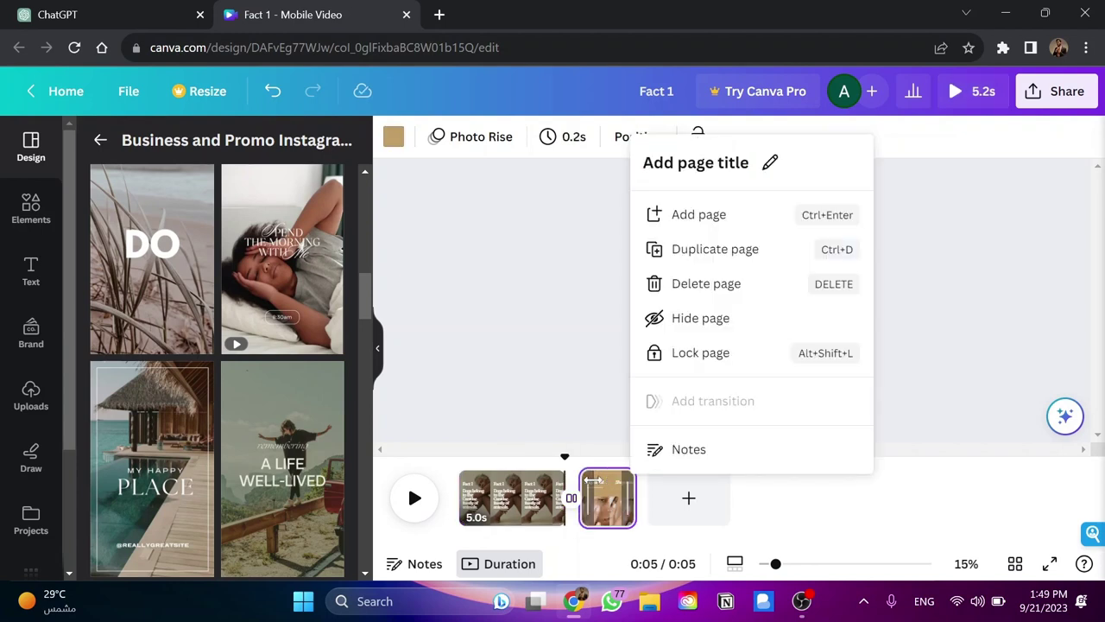
left_click(593, 453)
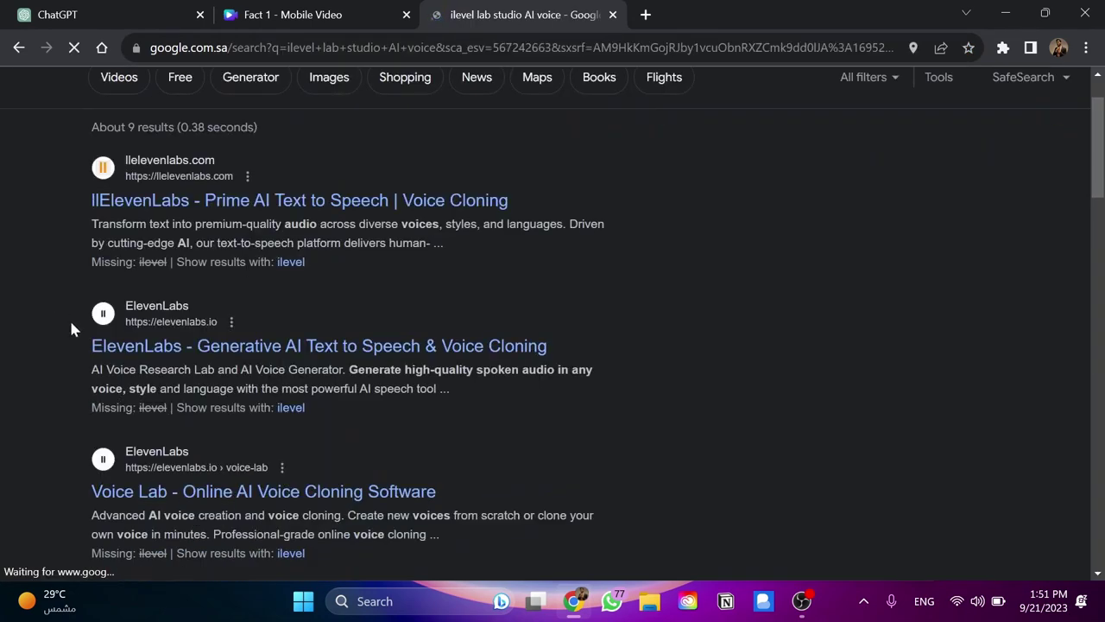
- Open the 'ElevenLabs - Generative AI Text to Speech & Voice Cloning' search result
left_click(152, 354)
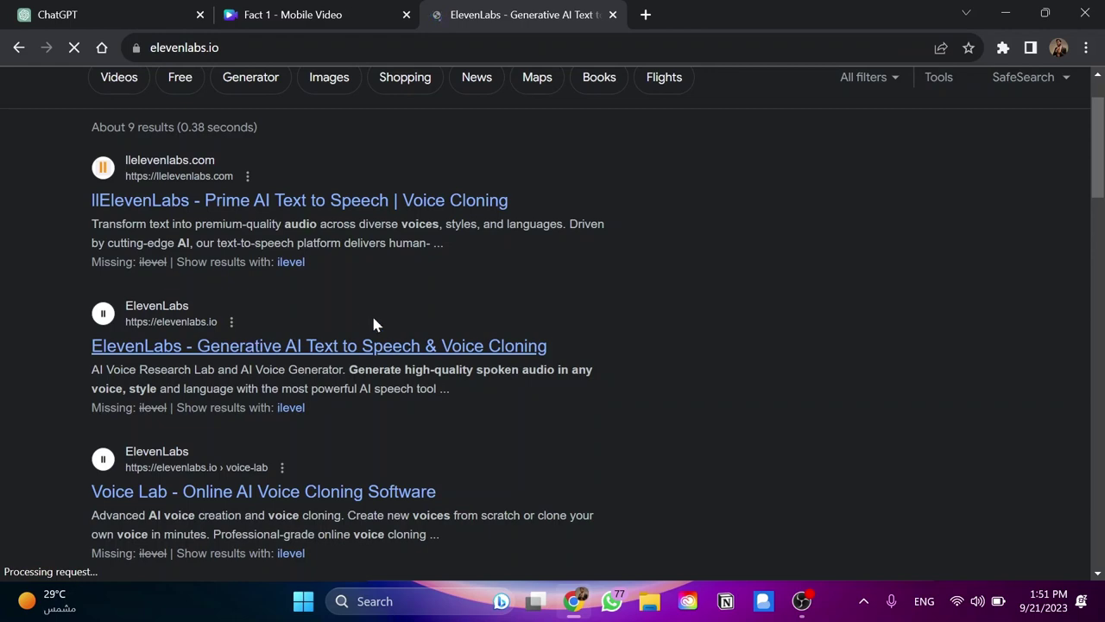
- Paste fact 1 from ChatGPT into ElevenLabs' text-to-speech box and choose the Harry voice
scroll(617, 281, "down", 1)
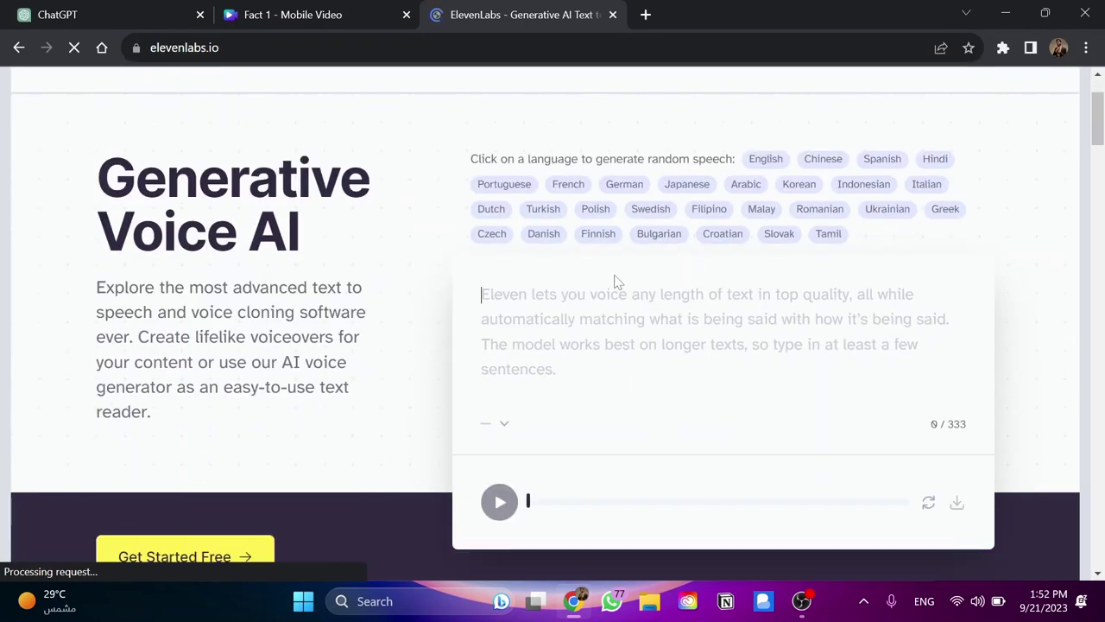
scroll(605, 317, "down", 1)
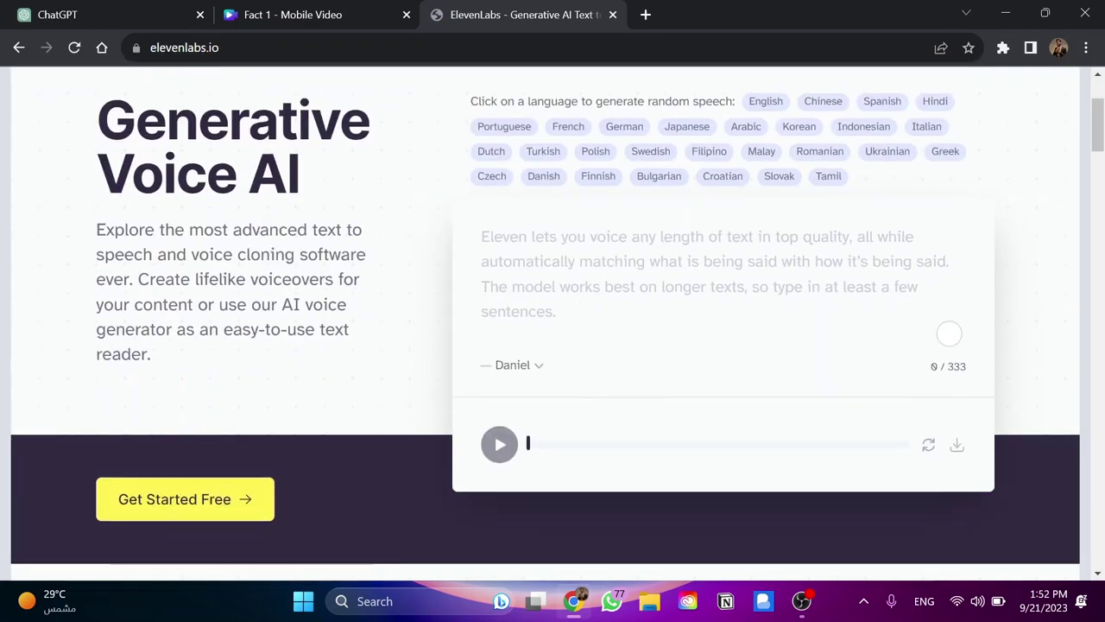
left_click(480, 237)
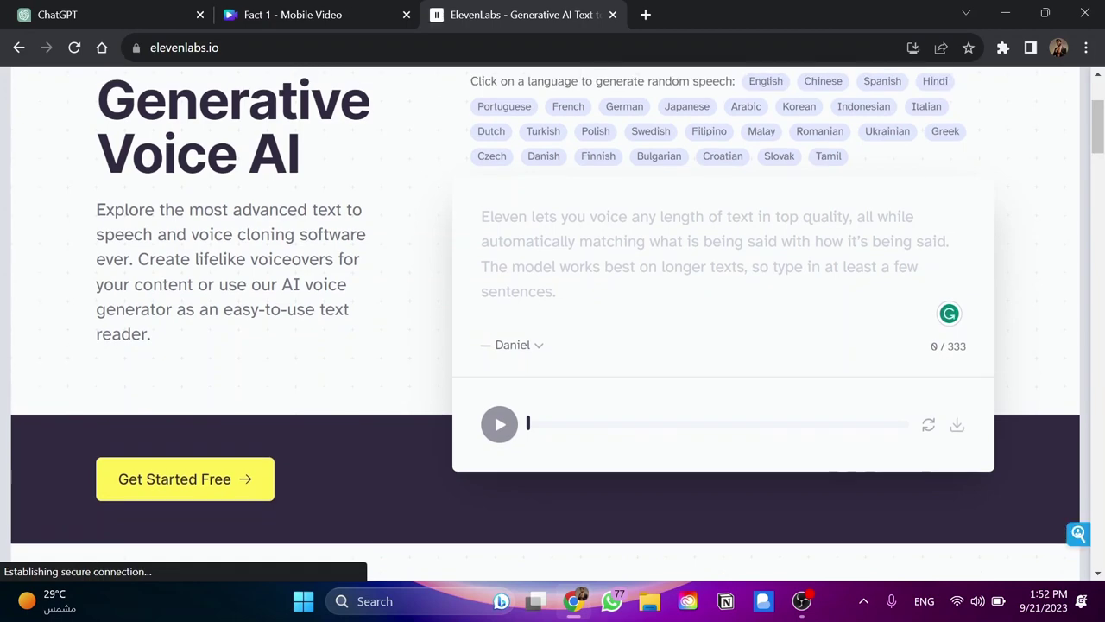
left_click(132, 7)
scroll(607, 226, "up", 2)
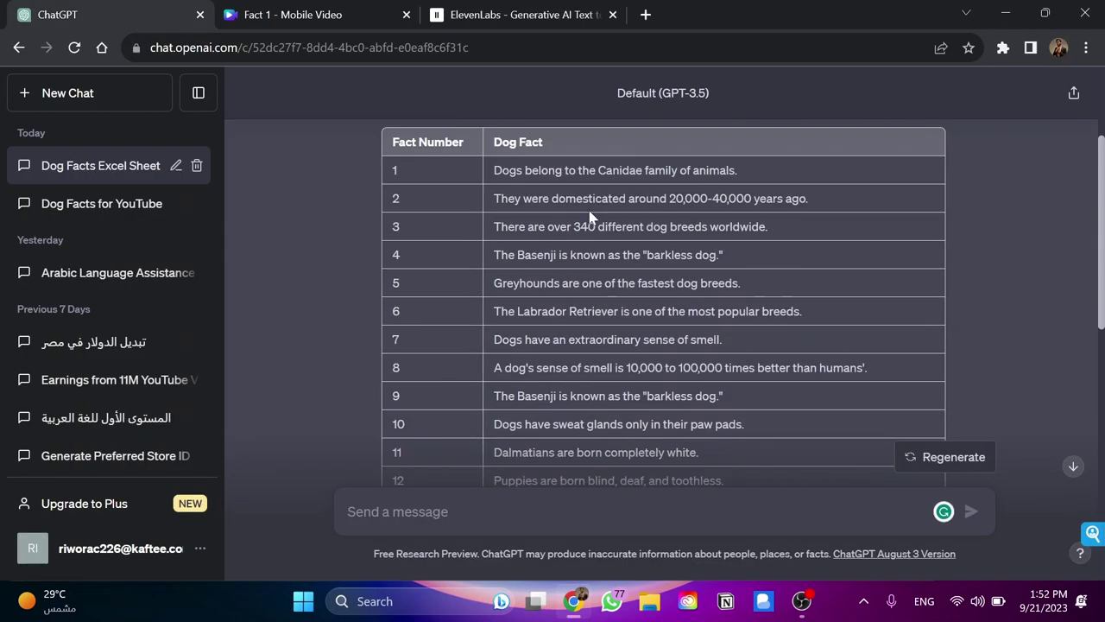
triple_click(615, 171)
key("ctrl+c")
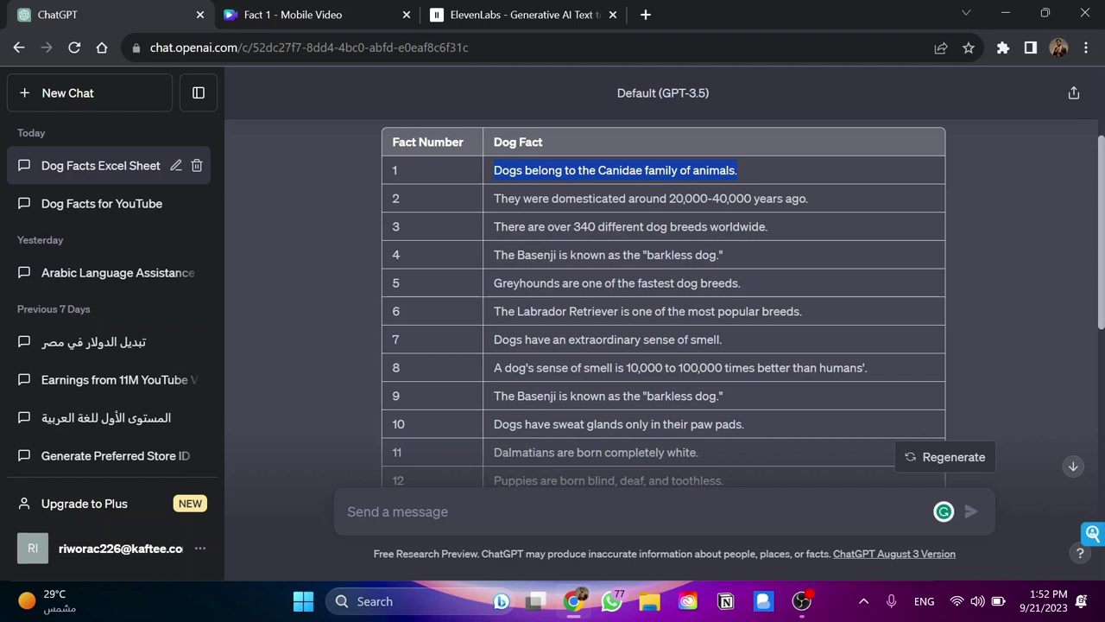
left_click(464, 6)
key("ctrl+v")
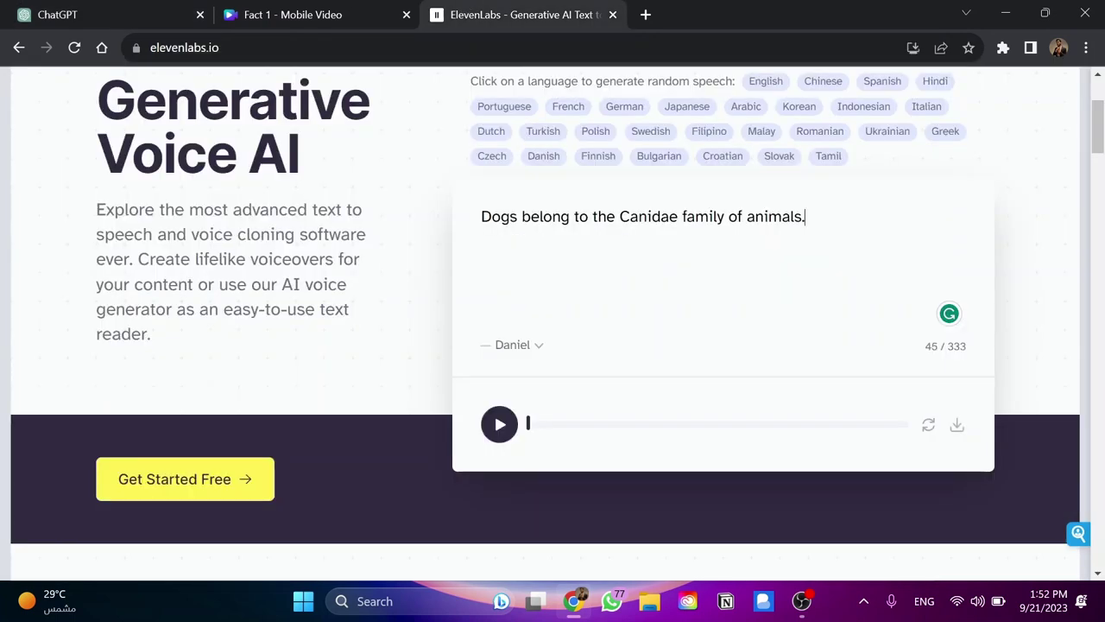
left_click(536, 346)
scroll(535, 415, "down", 4)
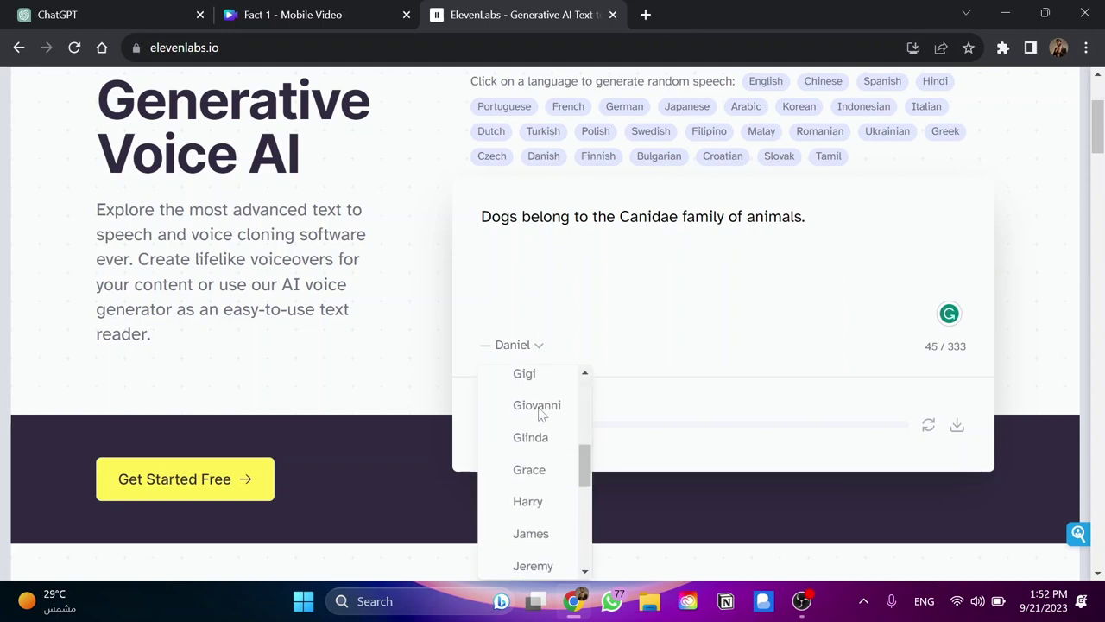
left_click(545, 498)
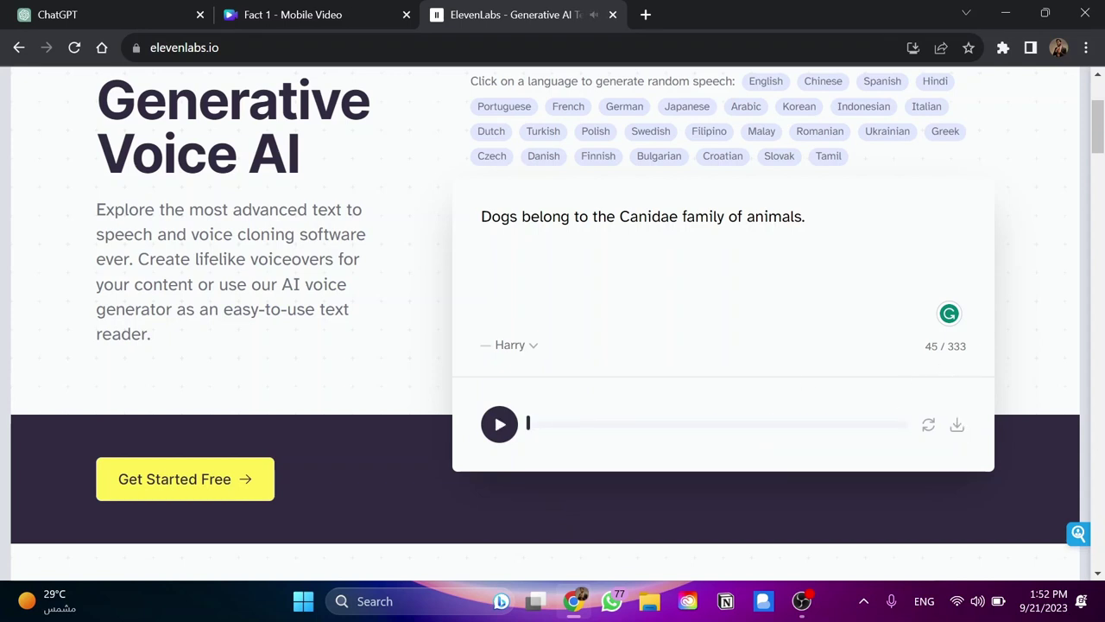
- Open Canva's Uploads area beside the Fact 1 design, checking the ElevenLabs tab in between
left_click(370, 12)
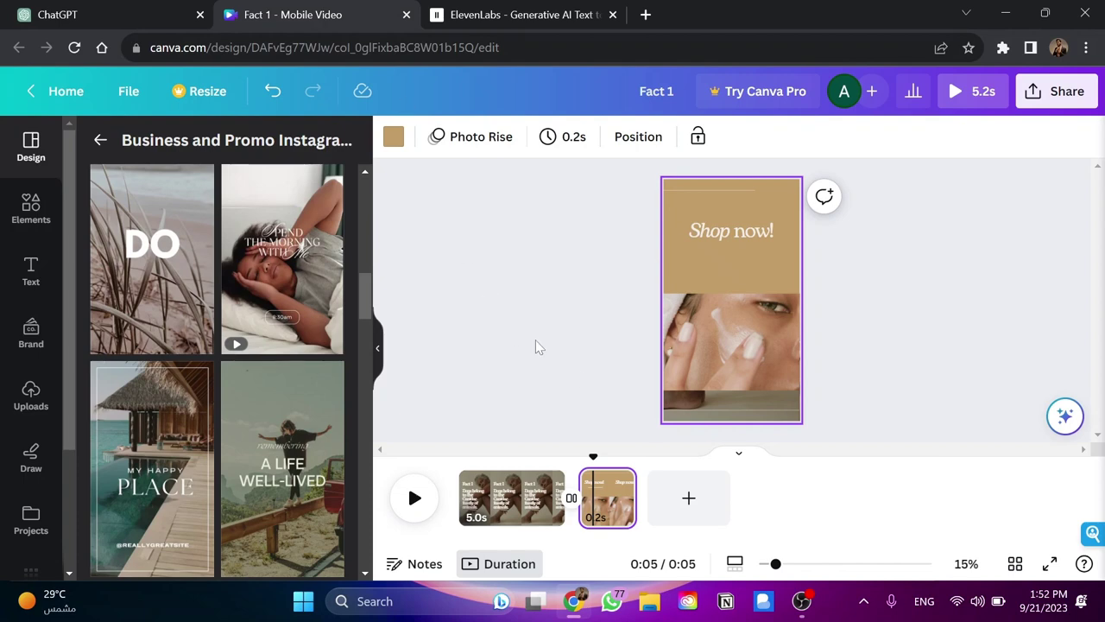
left_click(31, 203)
left_click(33, 391)
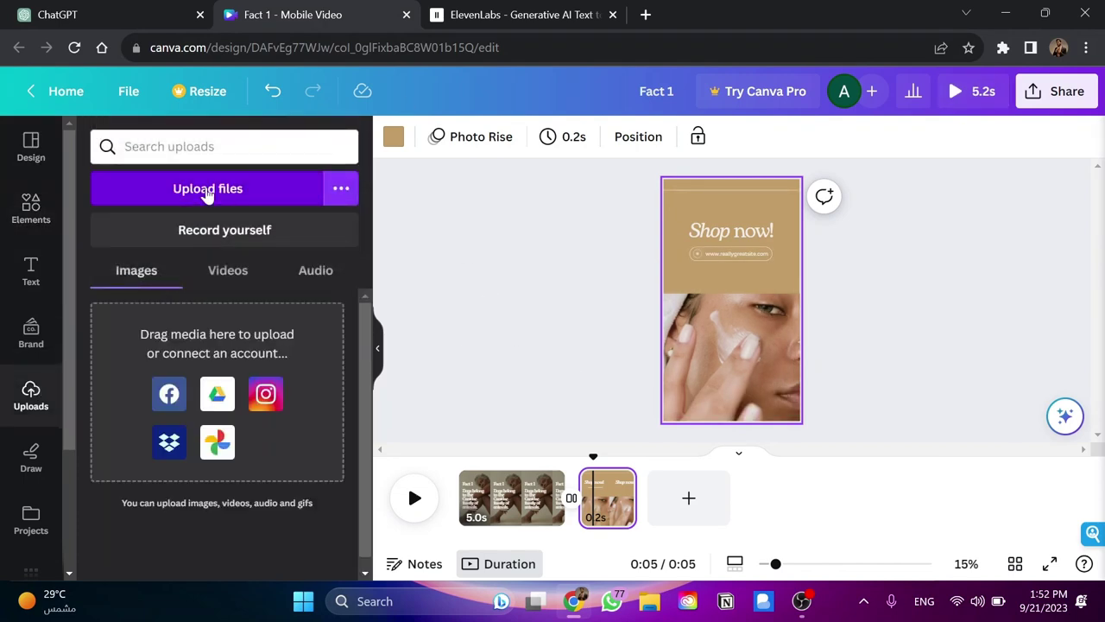
left_click(501, 12)
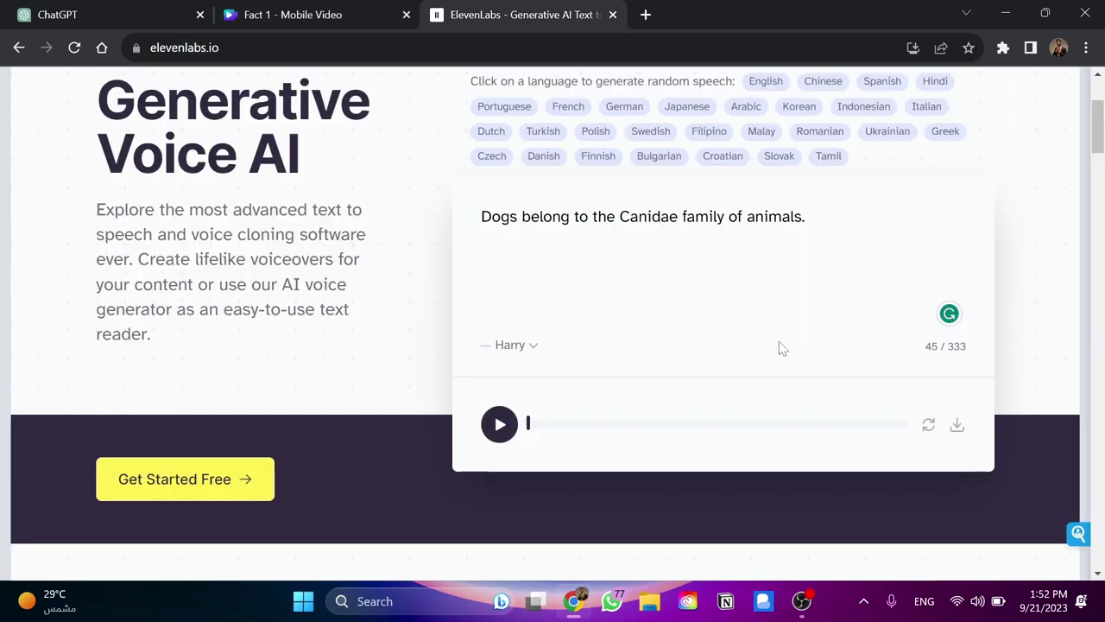
left_click(353, 10)
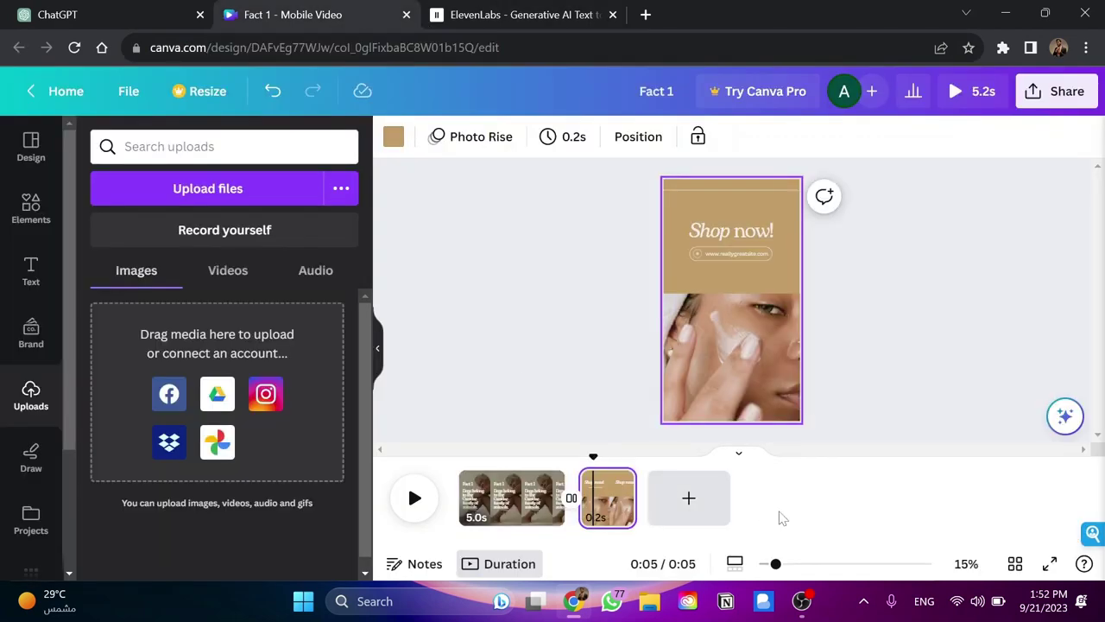